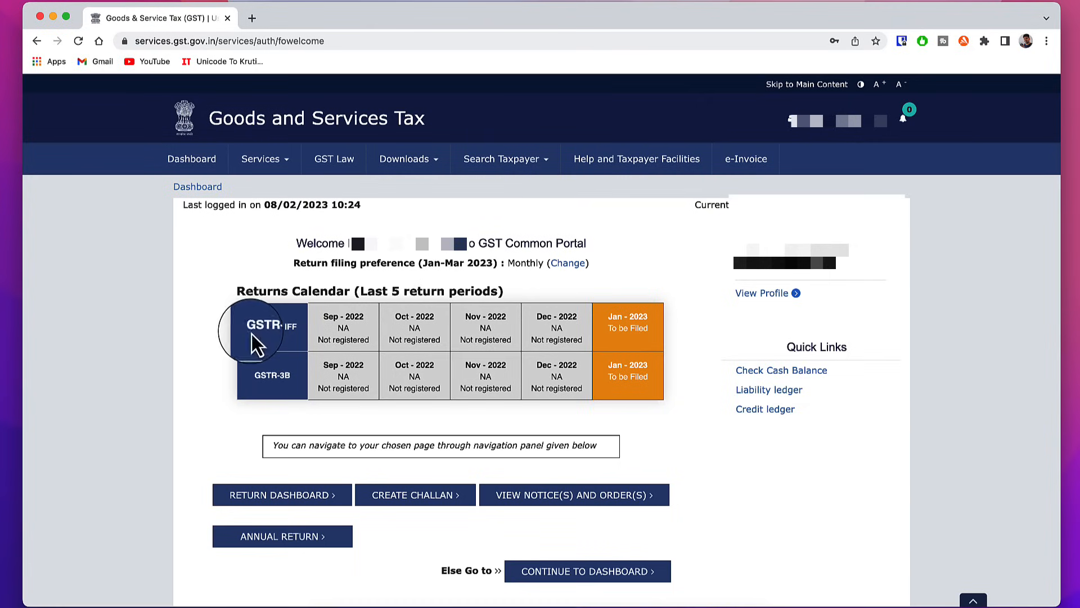
Step: Review the January 2023 due dates of GSTR-1 and GSTR-3B and the return filing preference
left_click_drag(257, 326, 302, 325)
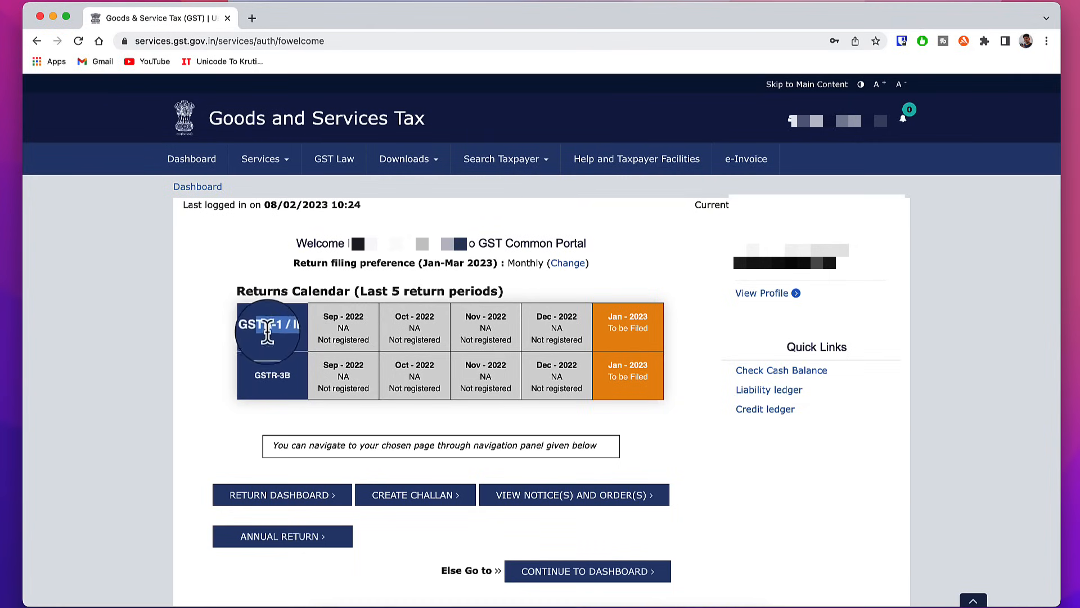
mouse_move(624, 321)
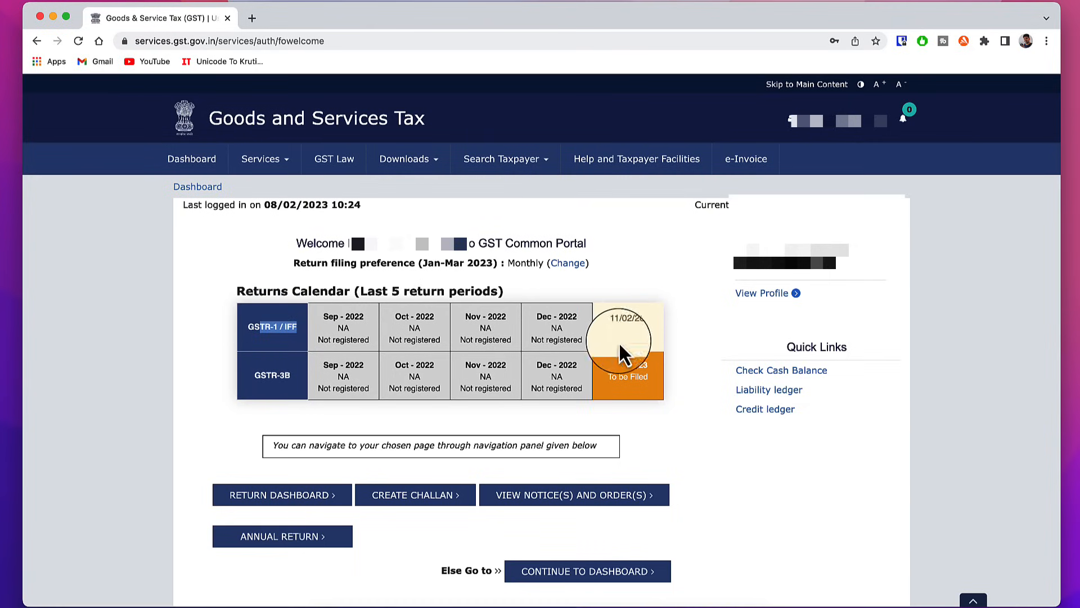
mouse_move(626, 372)
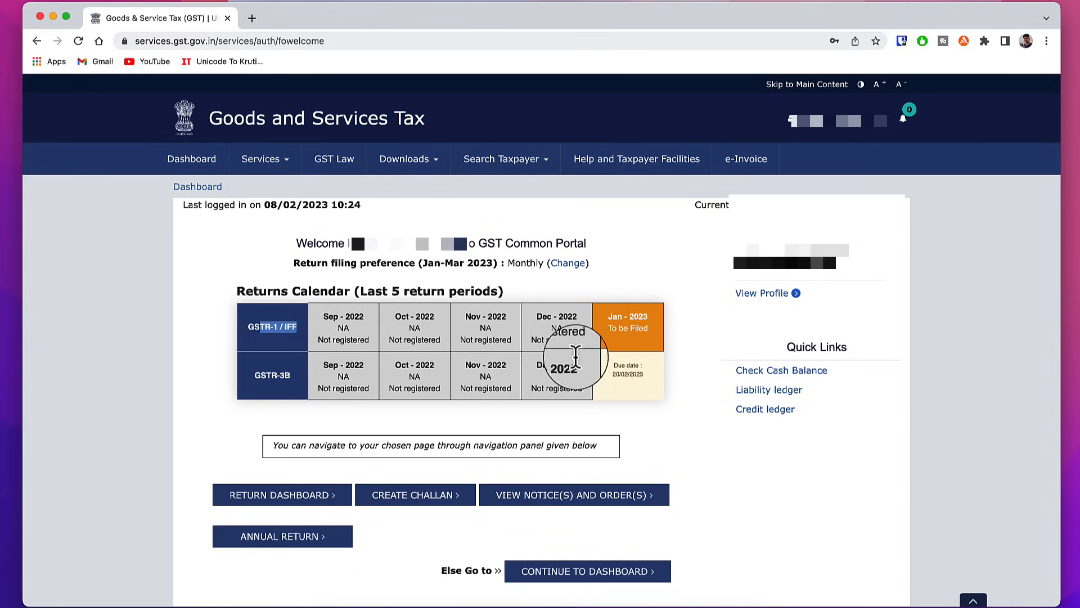
left_click_drag(296, 263, 493, 264)
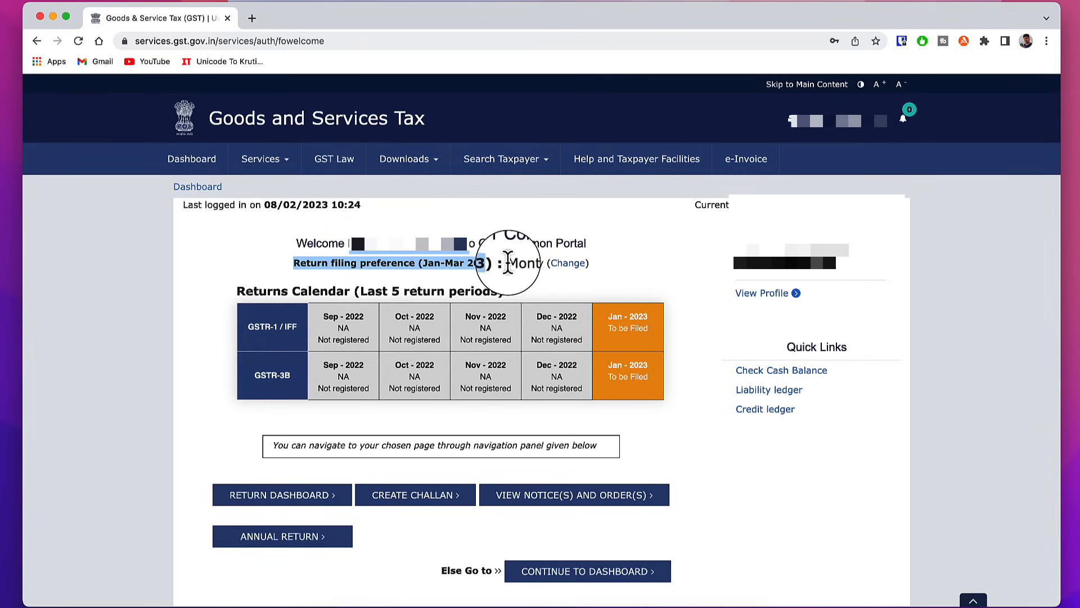
left_click_drag(508, 262, 545, 261)
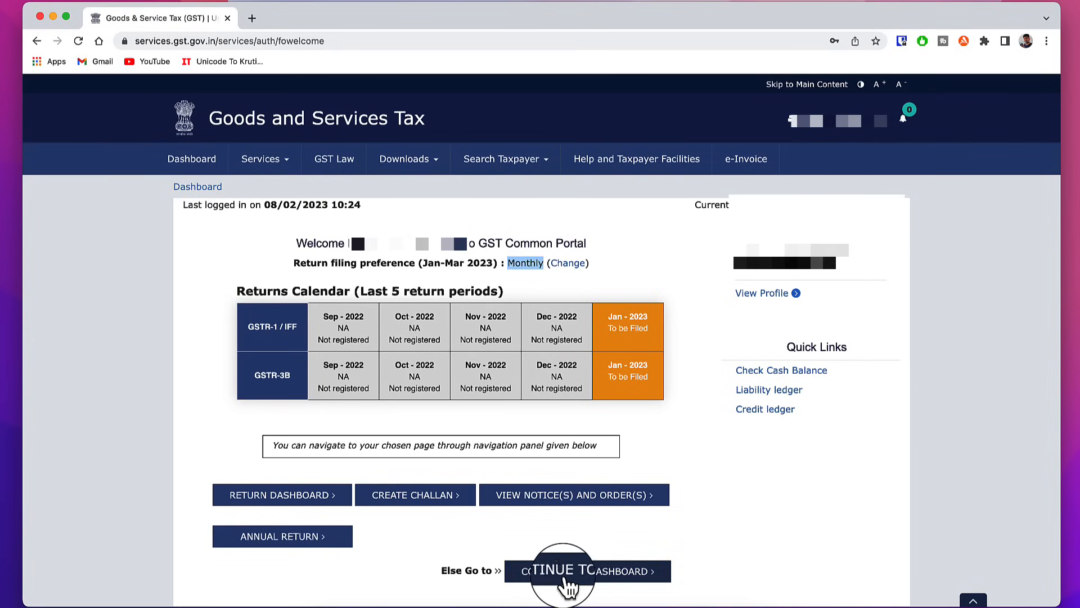
Step: Go to the return filing page and search for the January returns of Quarter 4 (Jan - Mar), financial year 2022-23
left_click(589, 573)
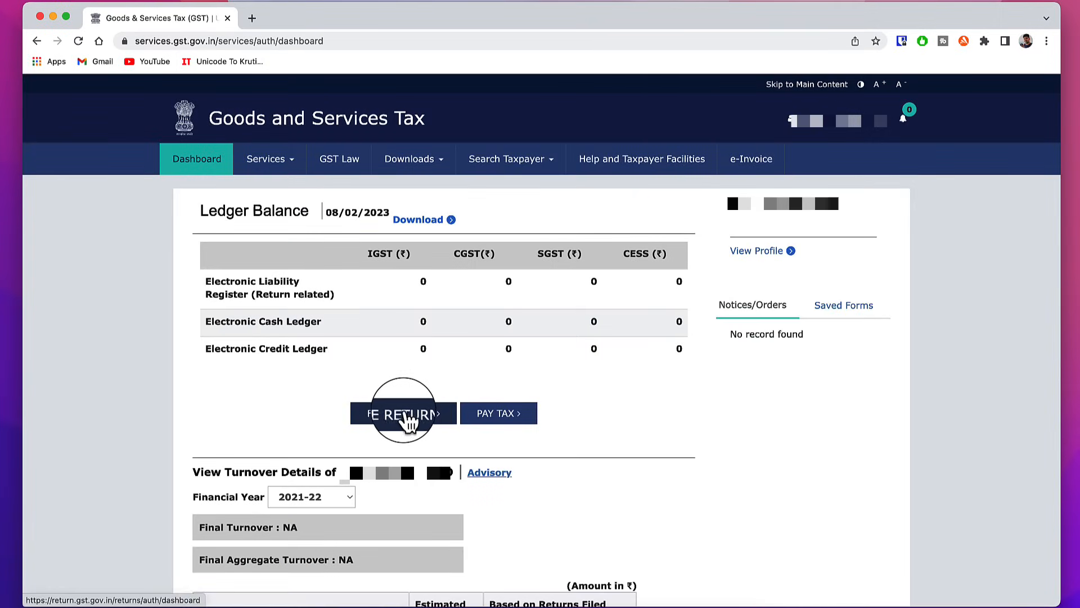
left_click(408, 419)
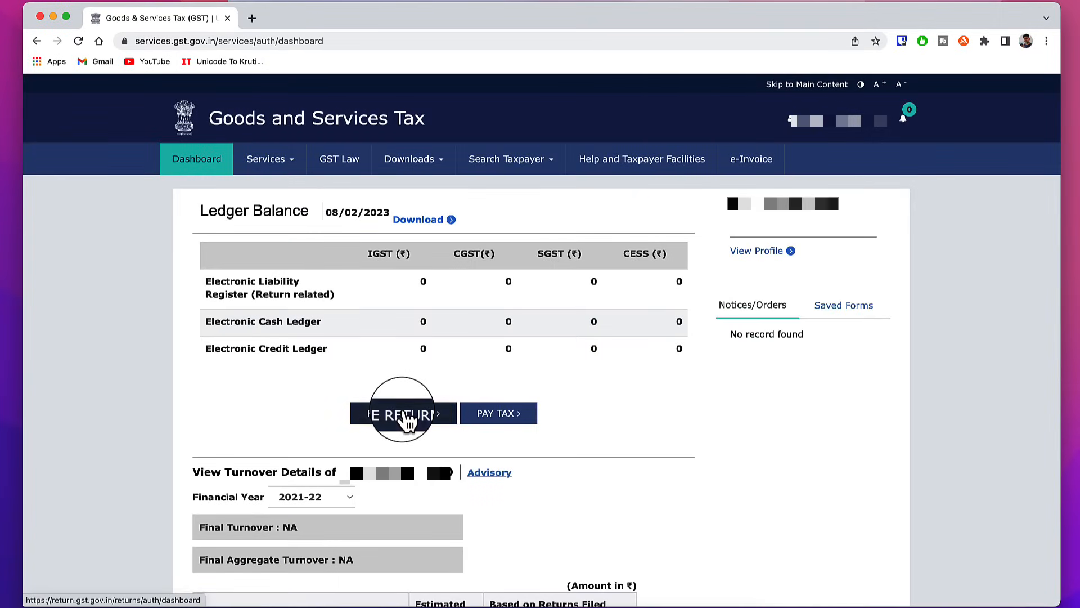
left_click(610, 310)
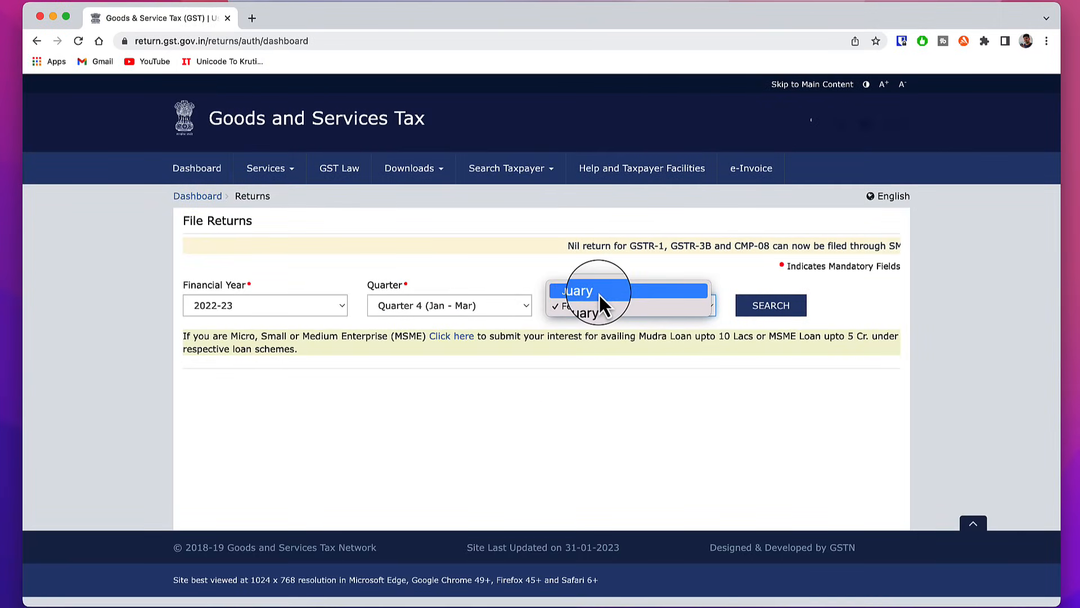
left_click(598, 292)
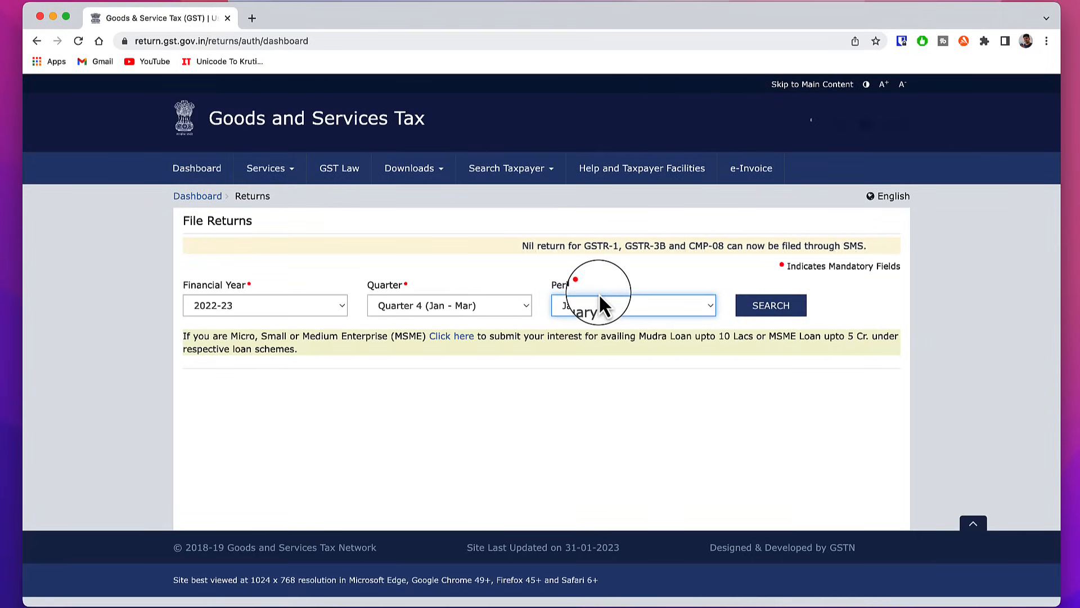
left_click(763, 309)
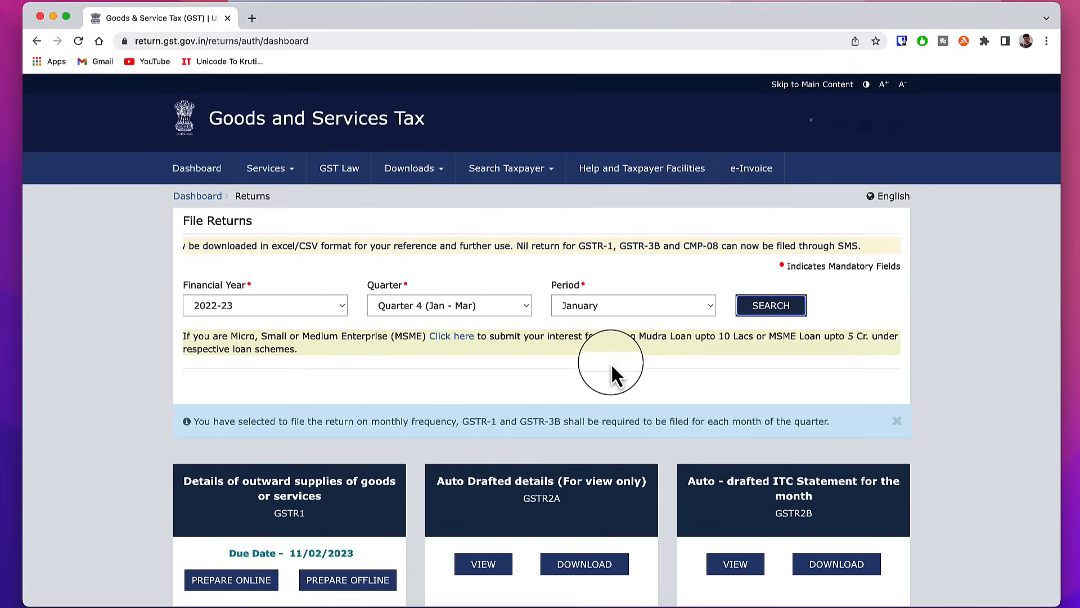
Step: Prepare GSTR-1 online and start a new record under 4A, 4B, 6B, 6C - B2B, SEZ, DE Invoices
scroll(474, 383, "down", 5)
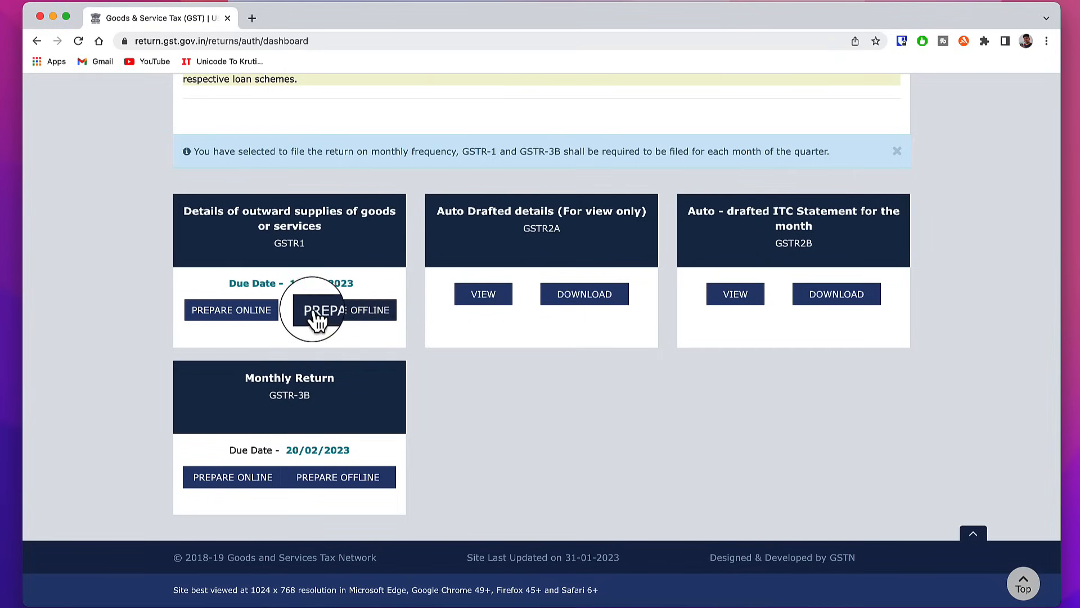
left_click(248, 312)
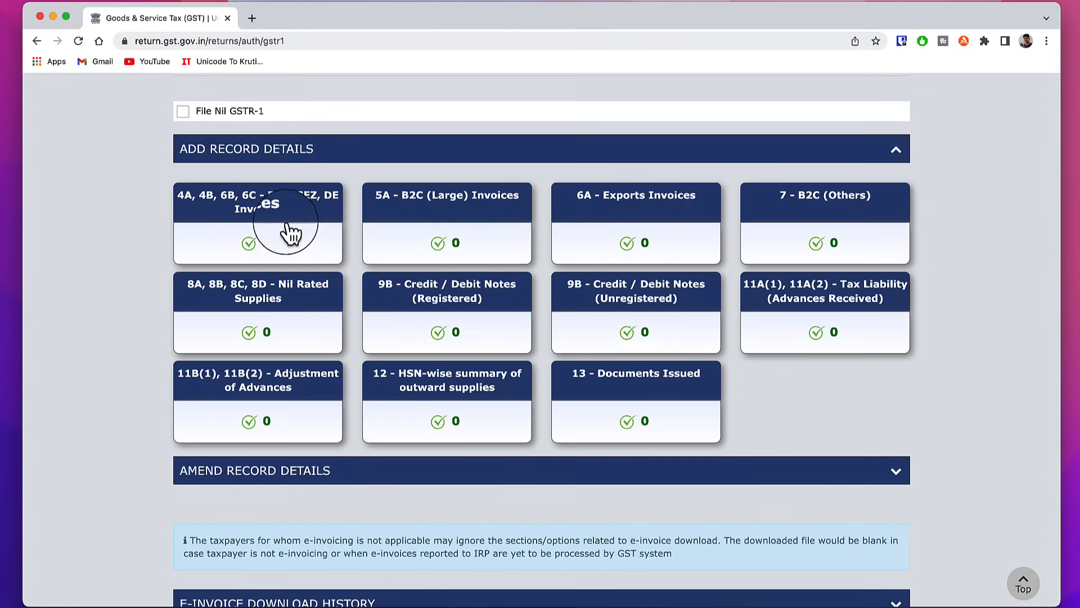
left_click(268, 242)
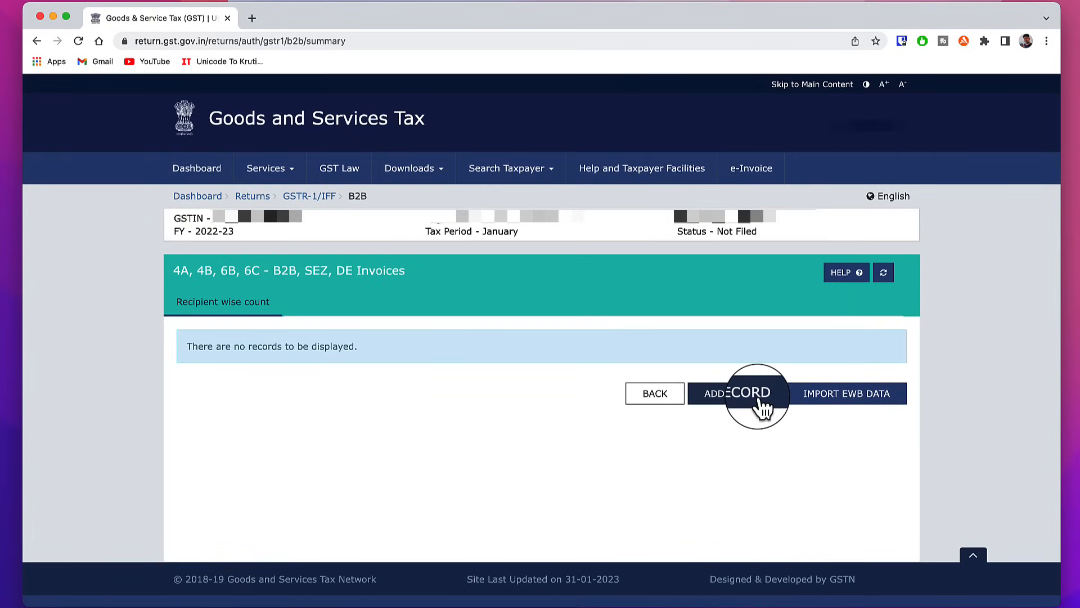
left_click(734, 394)
Step: Enter the recipient's GSTIN and save that company to the master as a recipient named Angel One
left_click(301, 319)
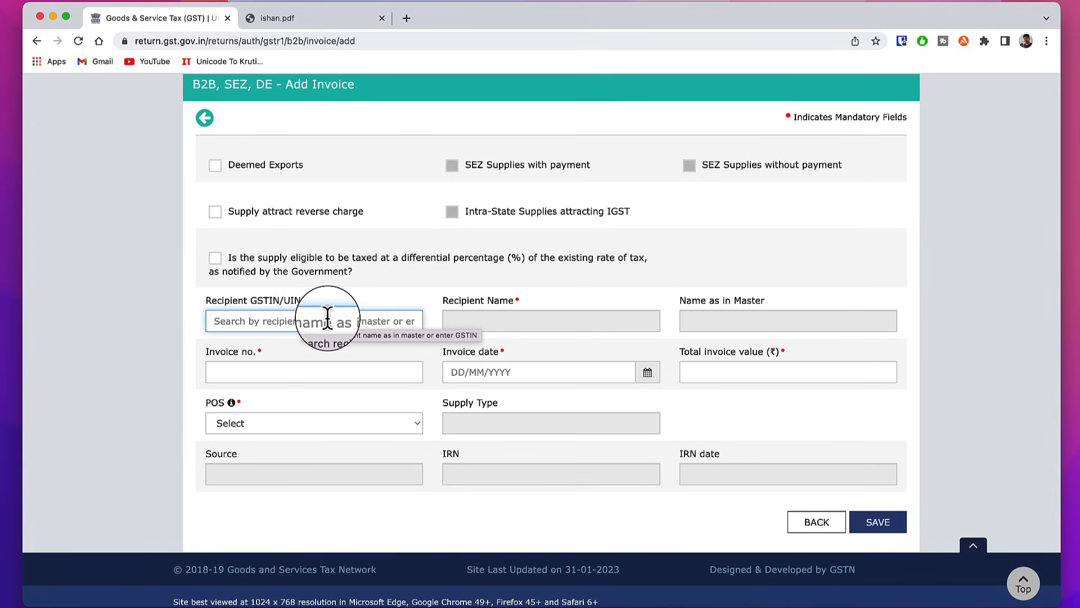
key("super+v")
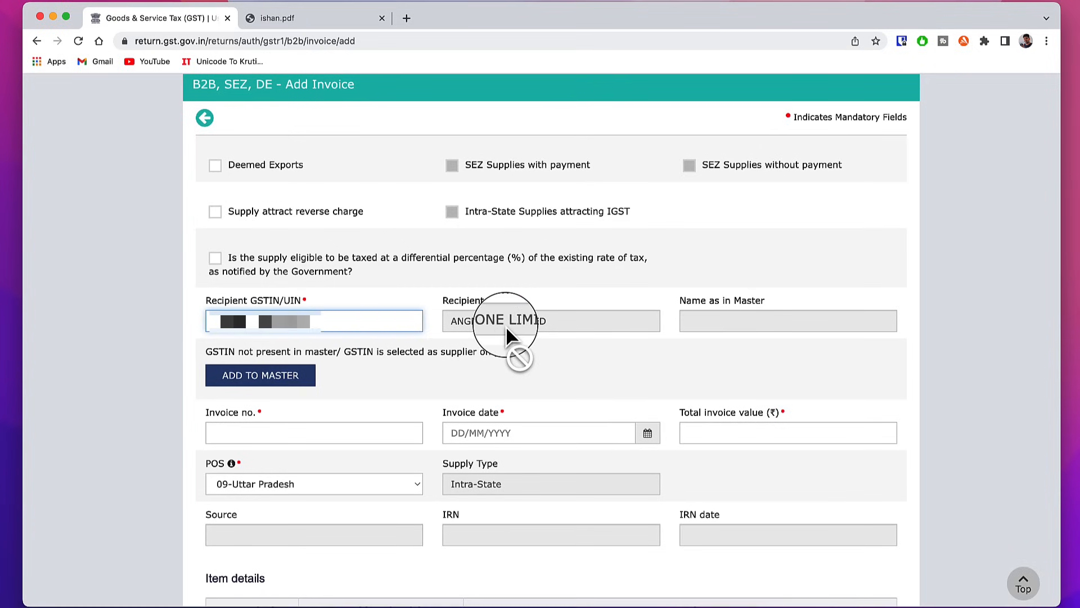
left_click(292, 377)
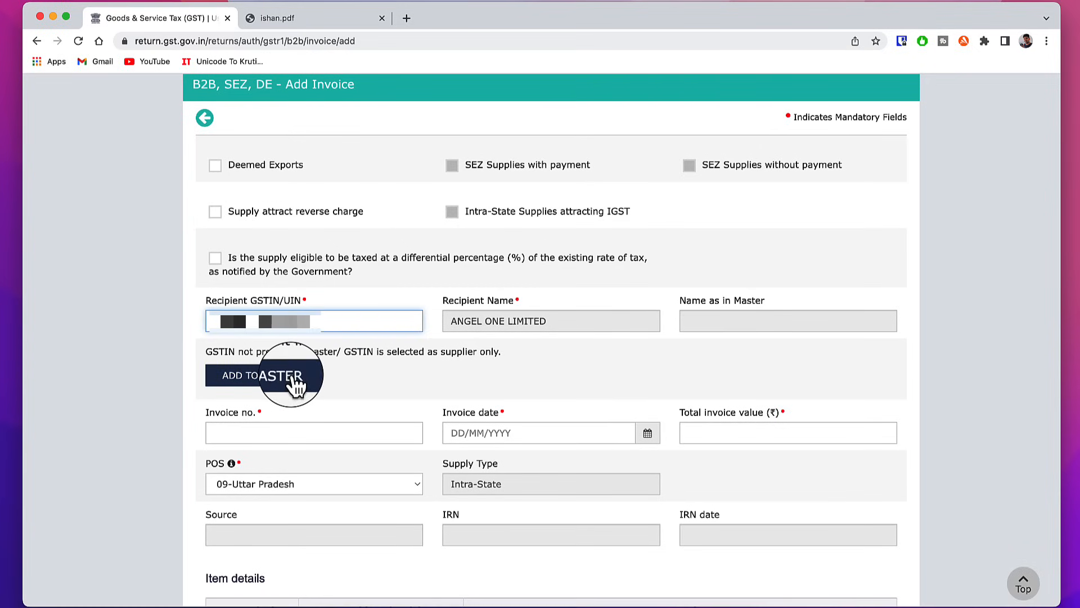
type("Angel One")
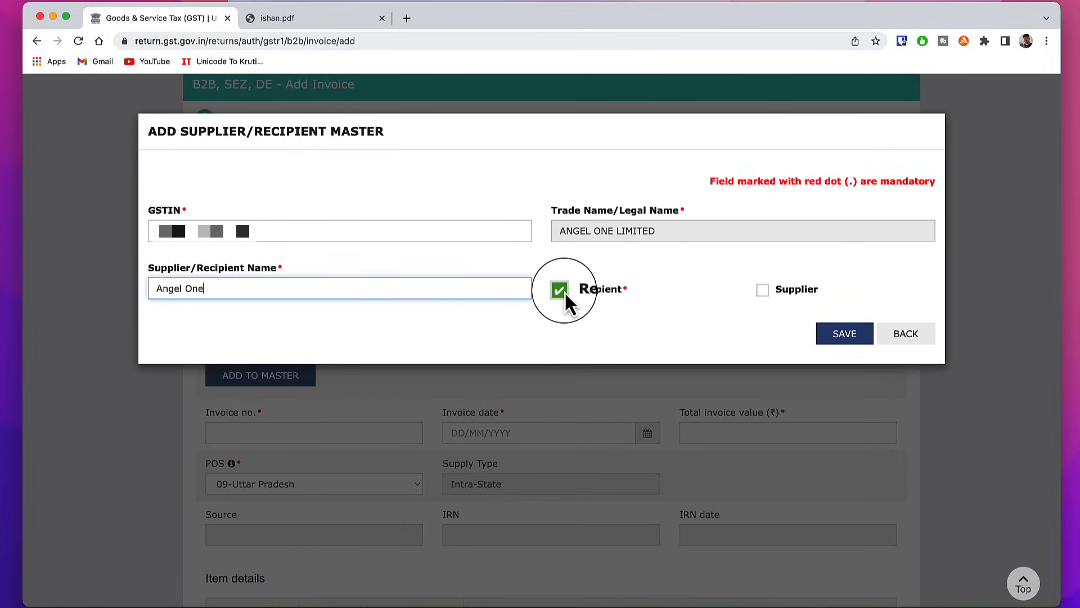
left_click(844, 337)
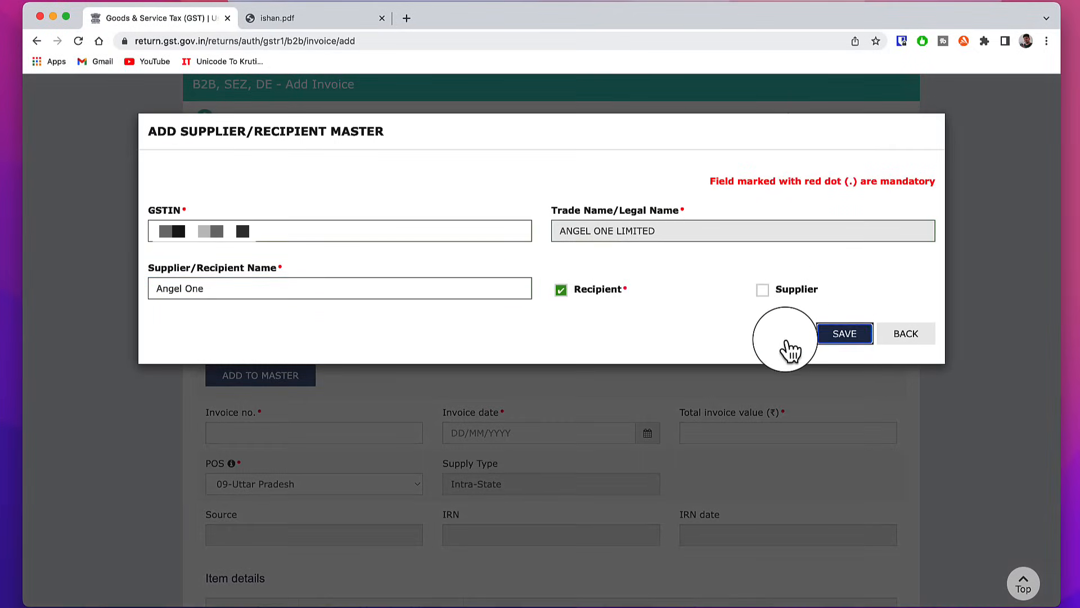
Step: Enter the invoice number, the invoice date 31/01/2023 and the total invoice value 506537.45 taken from the invoice PDF
left_click(231, 371)
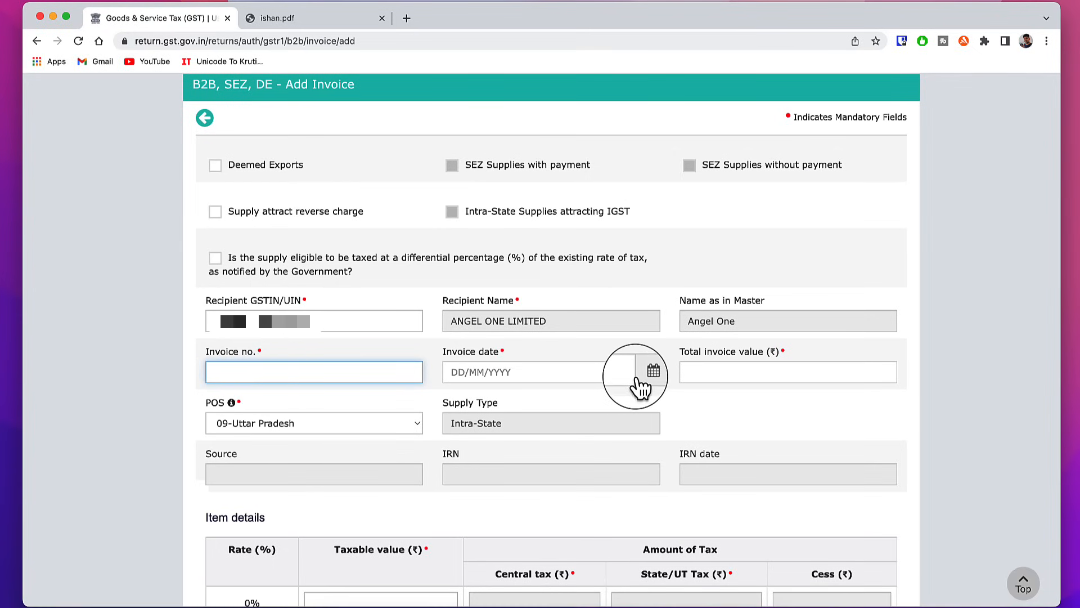
left_click(756, 372)
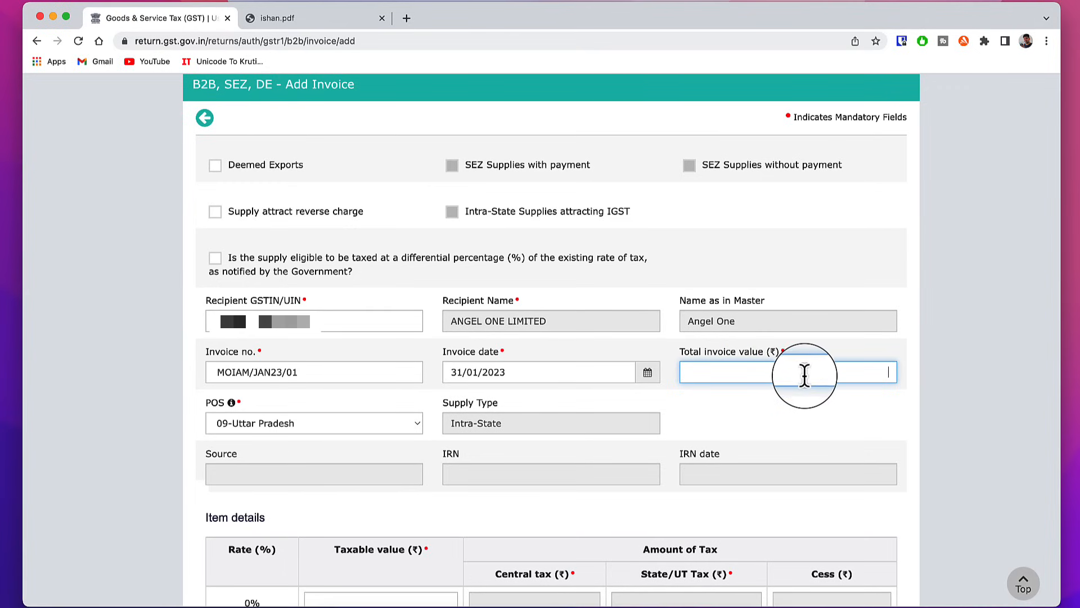
key("ctrl+Tab")
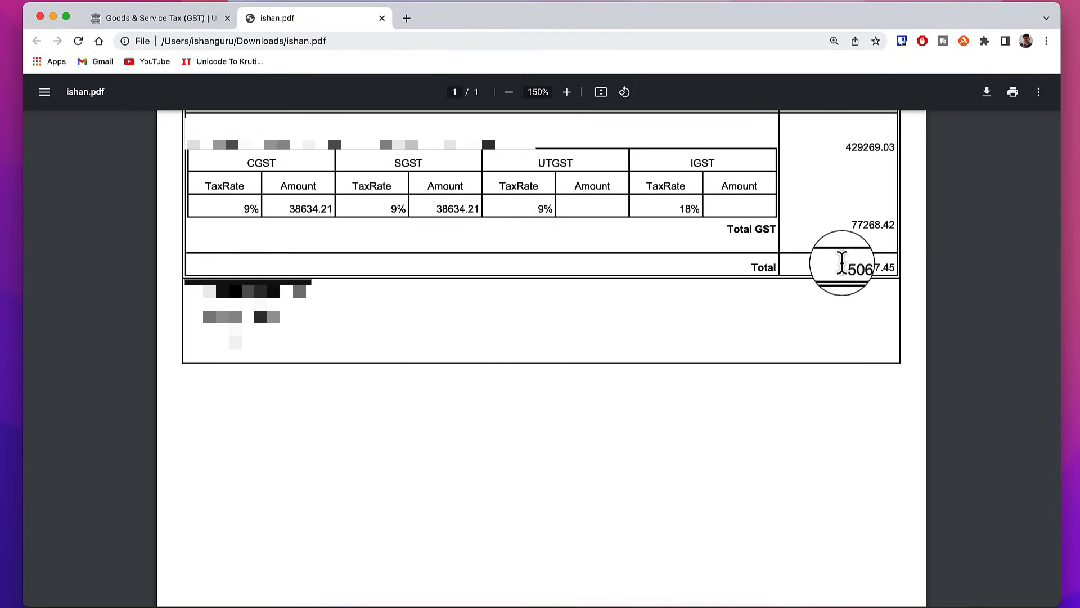
left_click(190, 19)
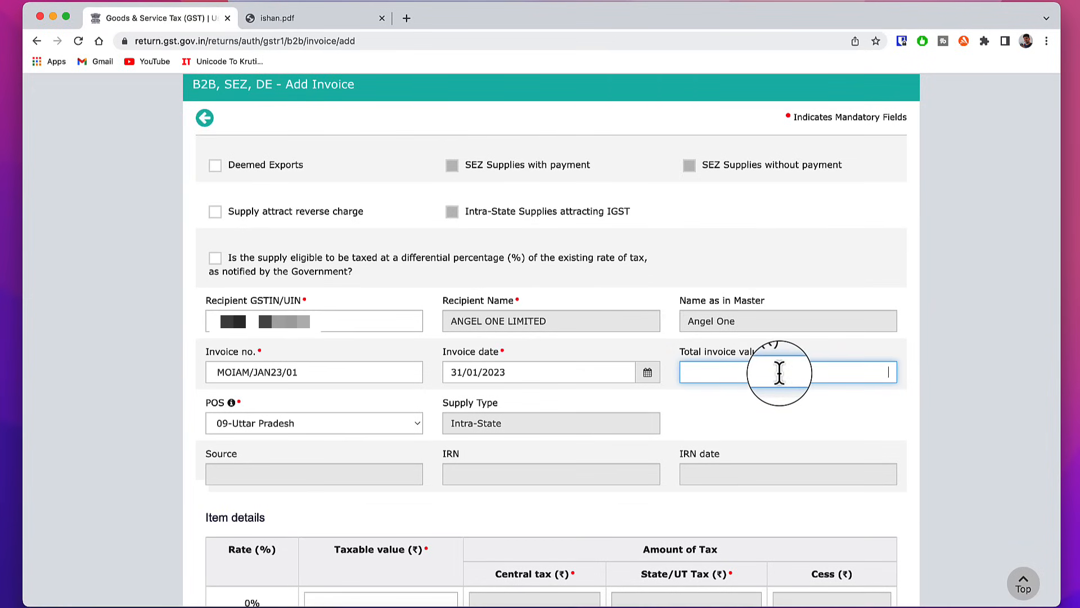
type("506537.45")
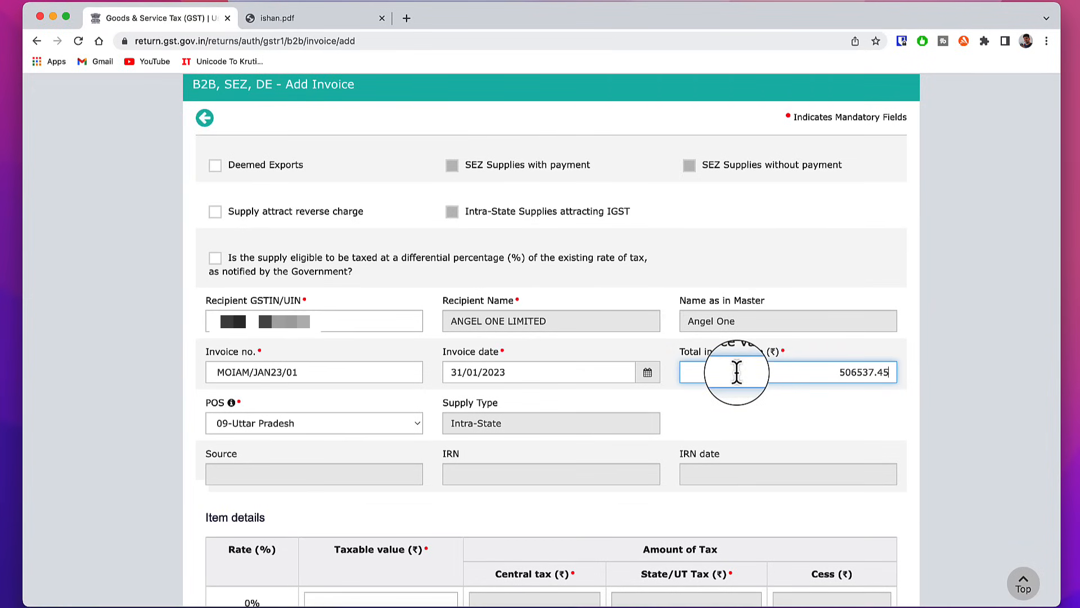
Step: Enter a taxable value of 429269.03 at the 18% rate, then save the B2B invoice and return to the GSTR-1 overview
scroll(431, 246, "down", 8)
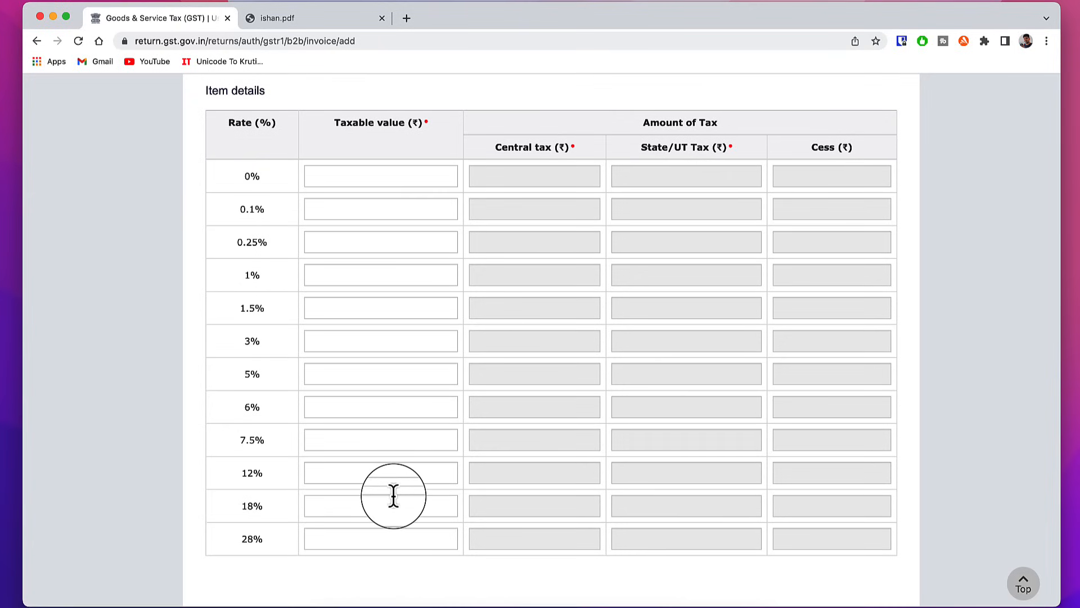
left_click_drag(263, 508, 229, 508)
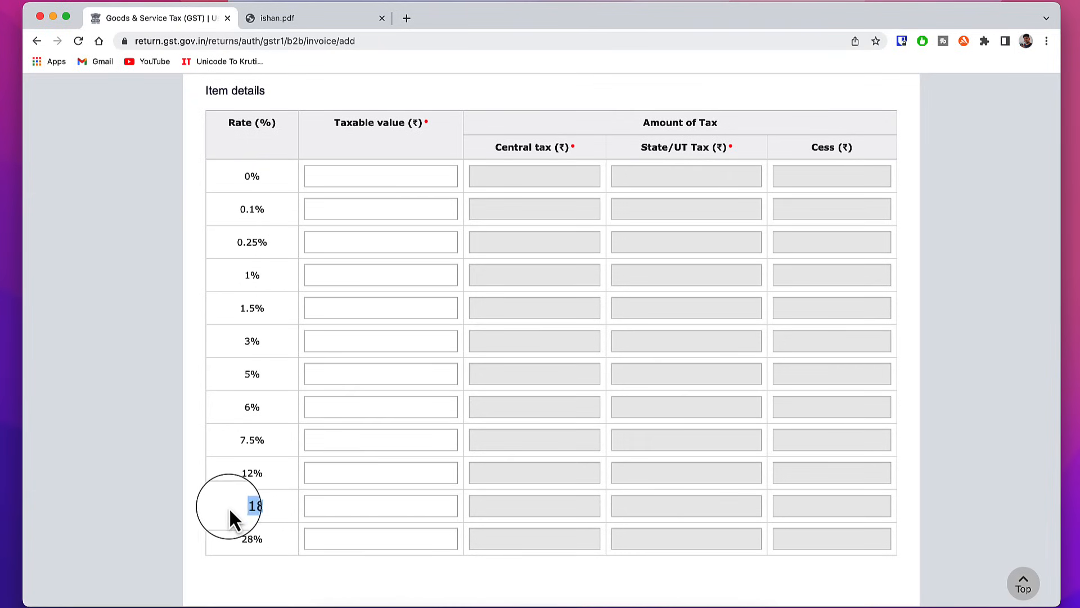
left_click(347, 504)
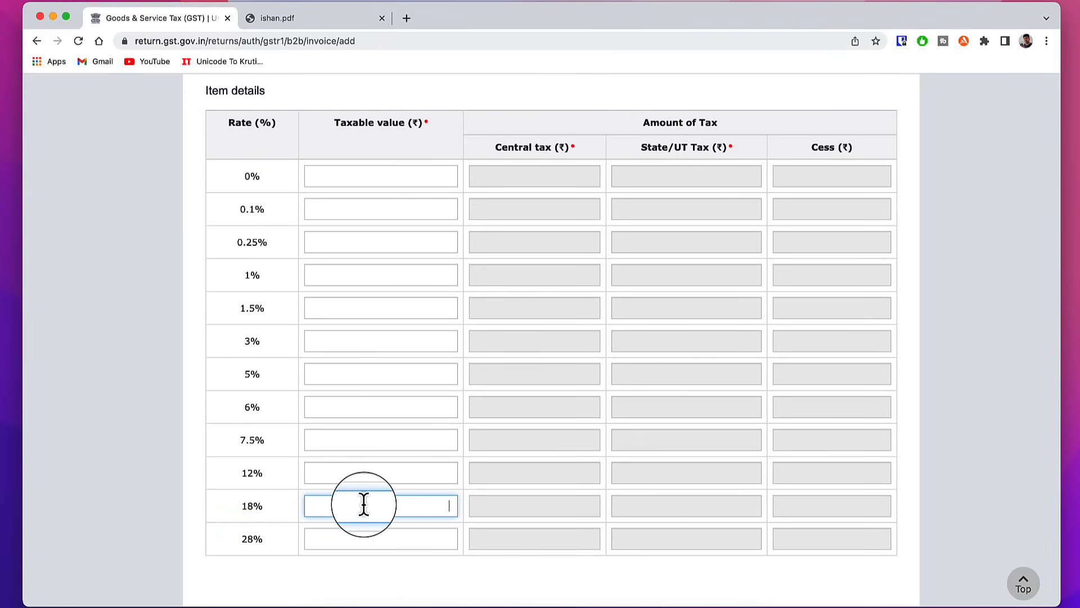
type("429269")
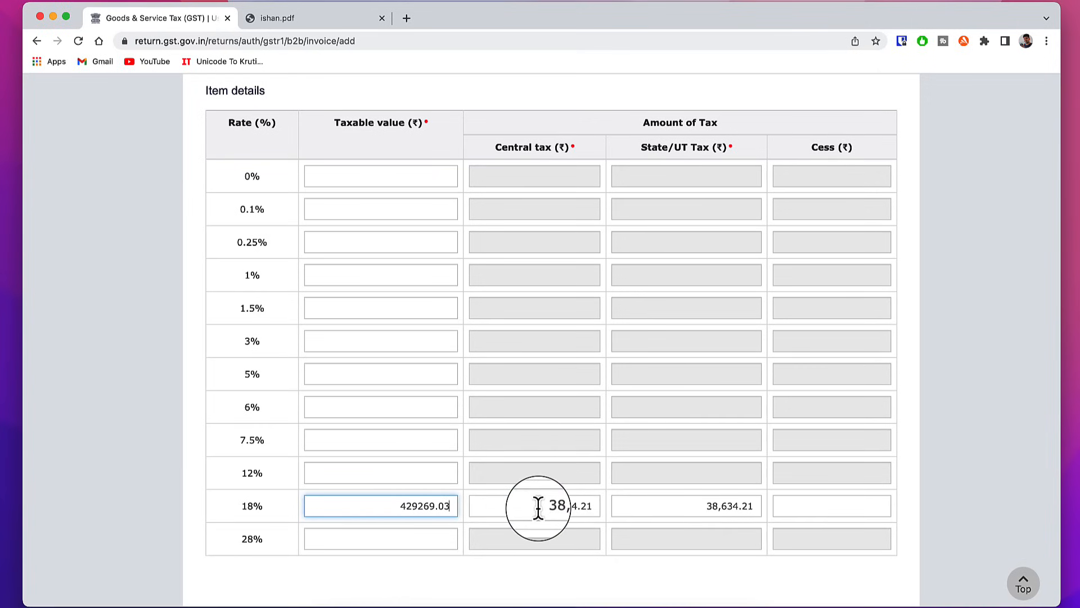
left_click_drag(545, 504, 562, 472)
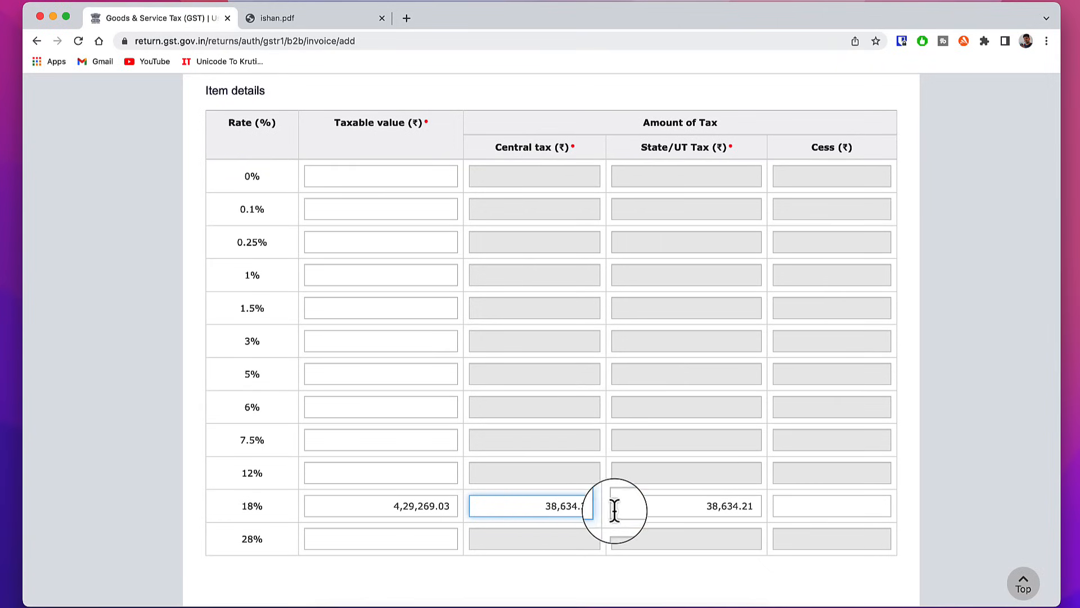
scroll(844, 540, "down", 3)
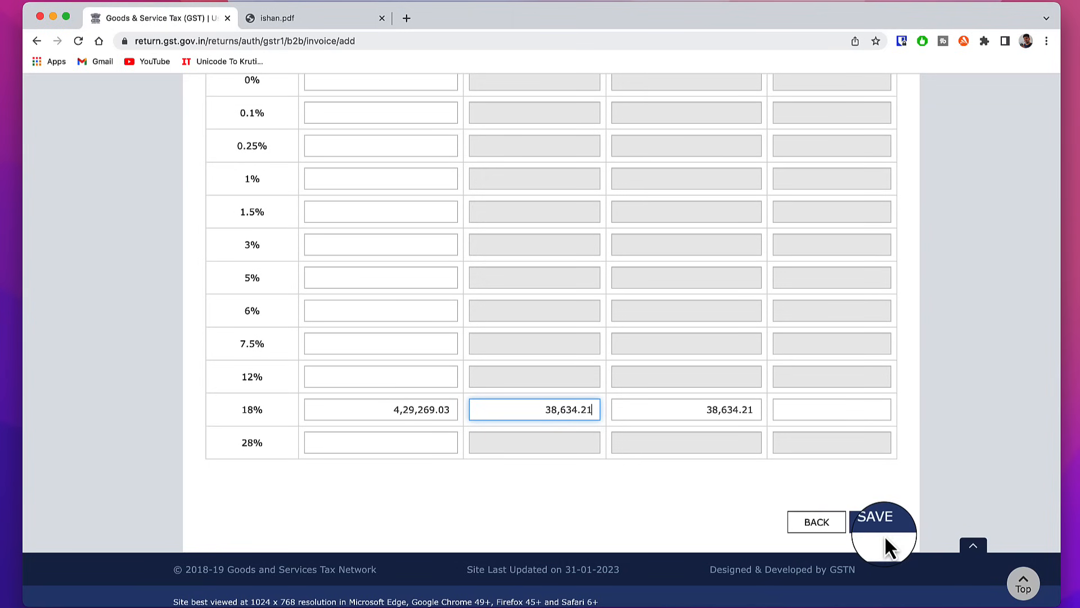
left_click(886, 528)
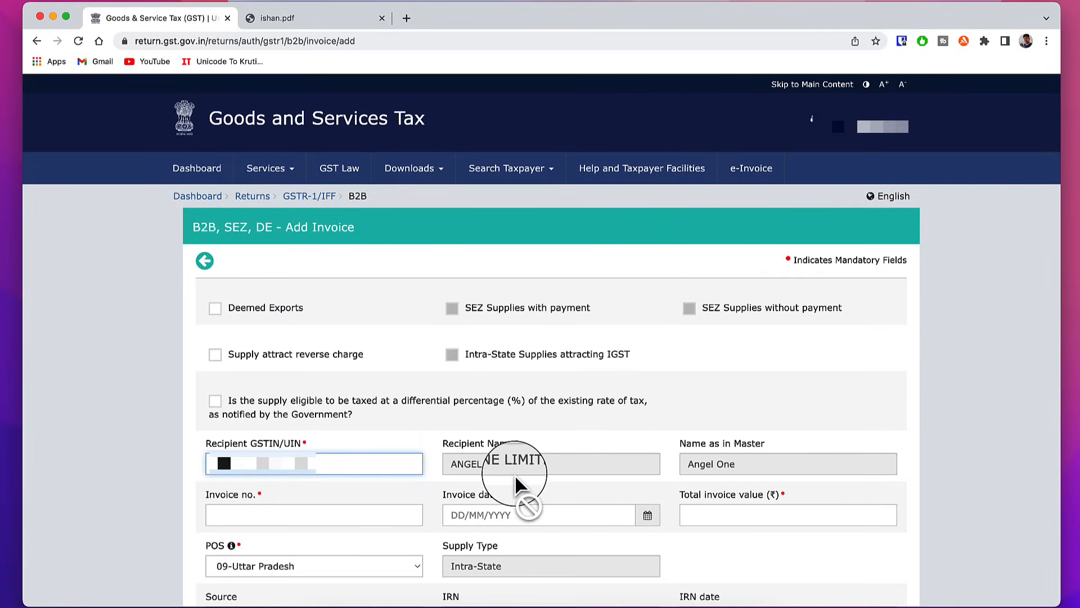
left_click(205, 261)
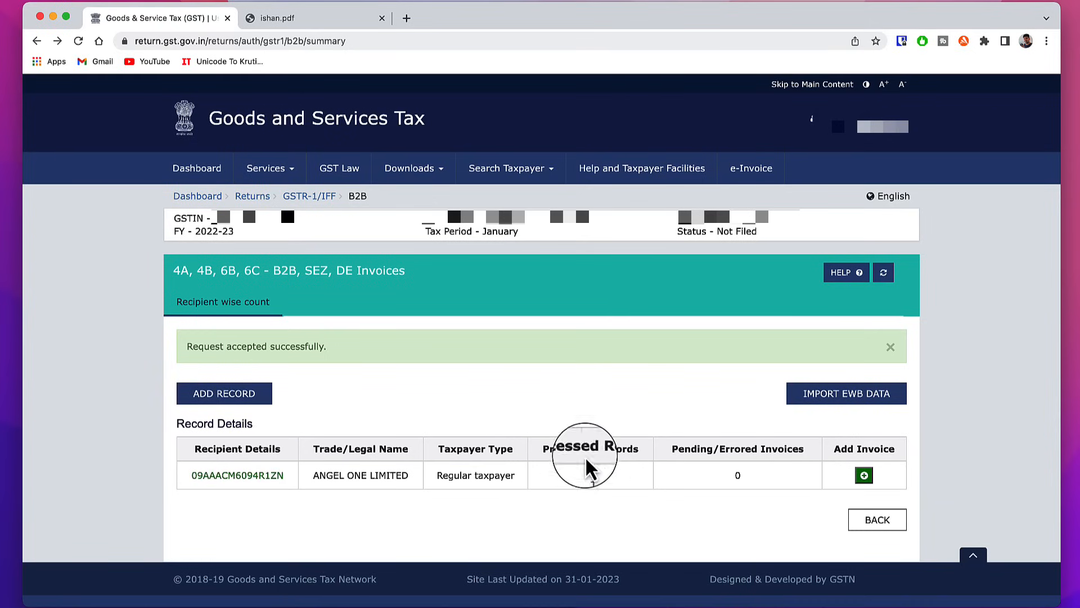
left_click(878, 520)
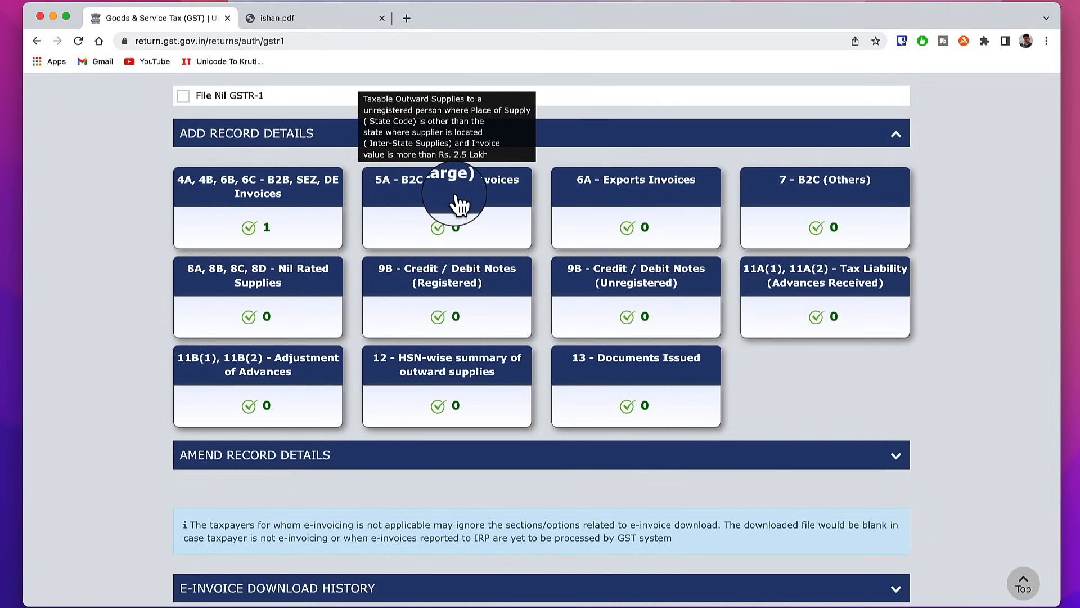
Step: Start a 7 - B2C (Others) record with place of supply 07-Delhi, a taxable value of 10000 and a 12% rate
left_click(833, 206)
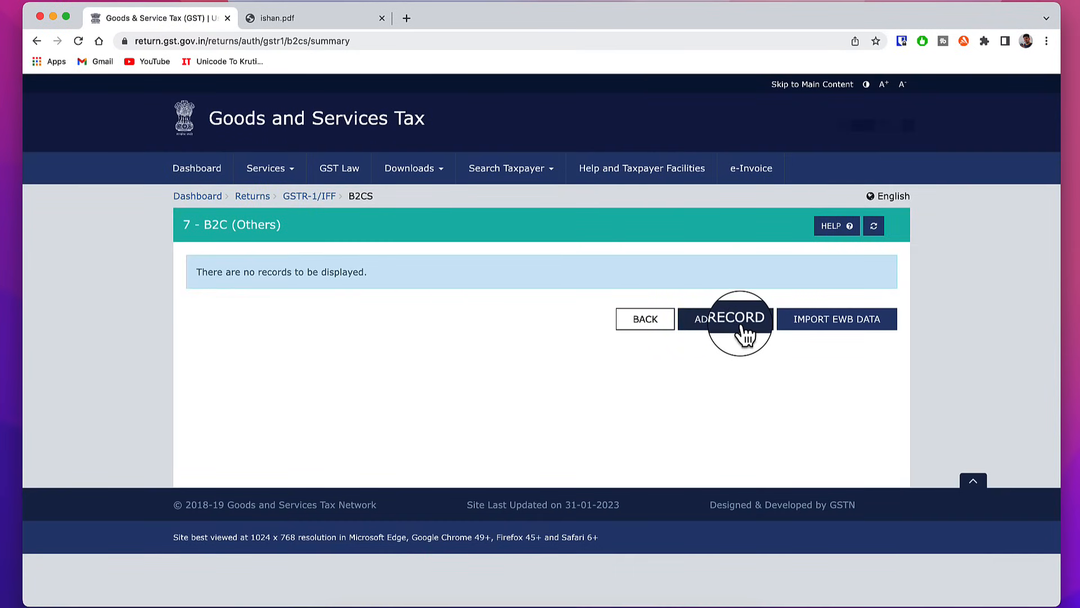
left_click(744, 329)
left_click(353, 305)
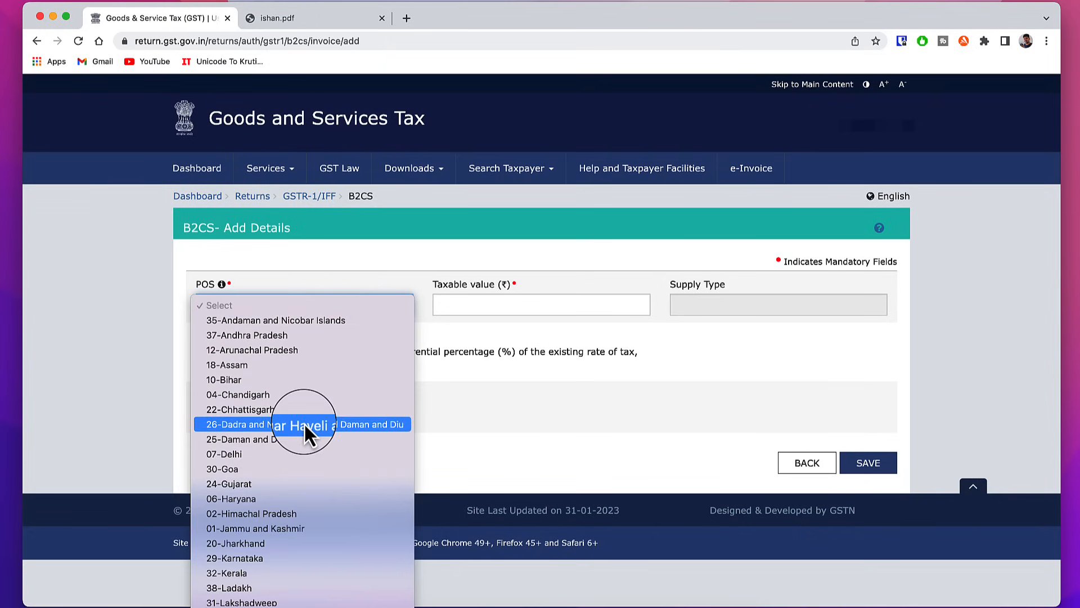
left_click(284, 455)
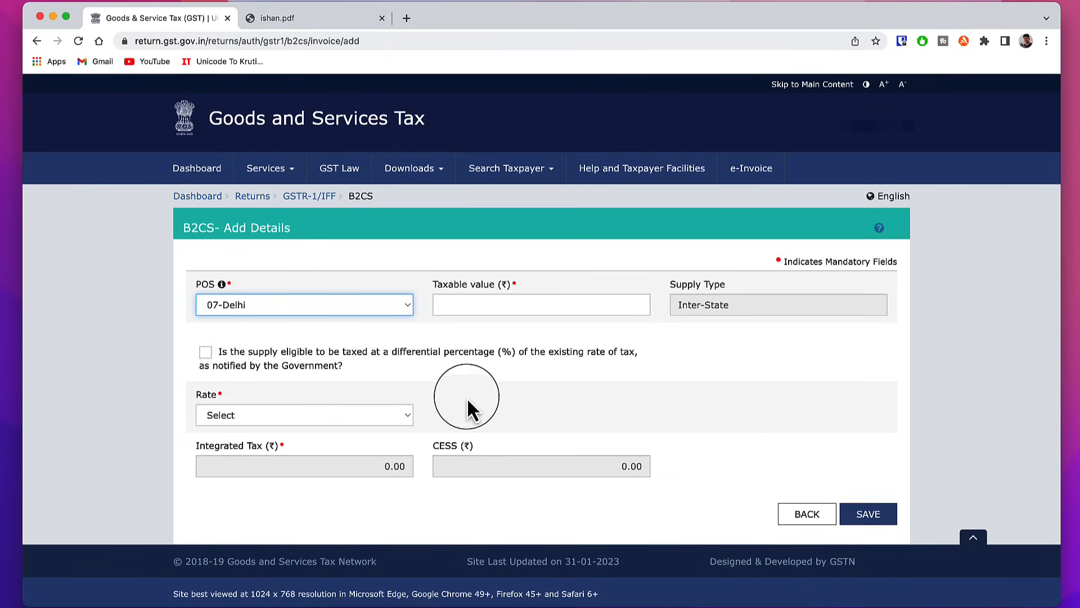
left_click(473, 305)
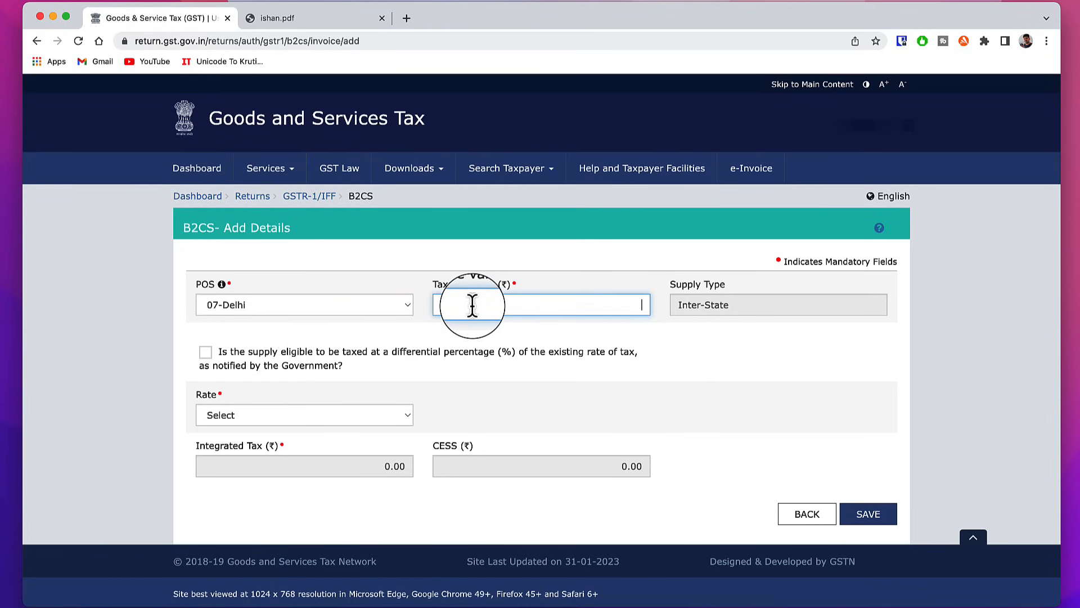
left_click(309, 410)
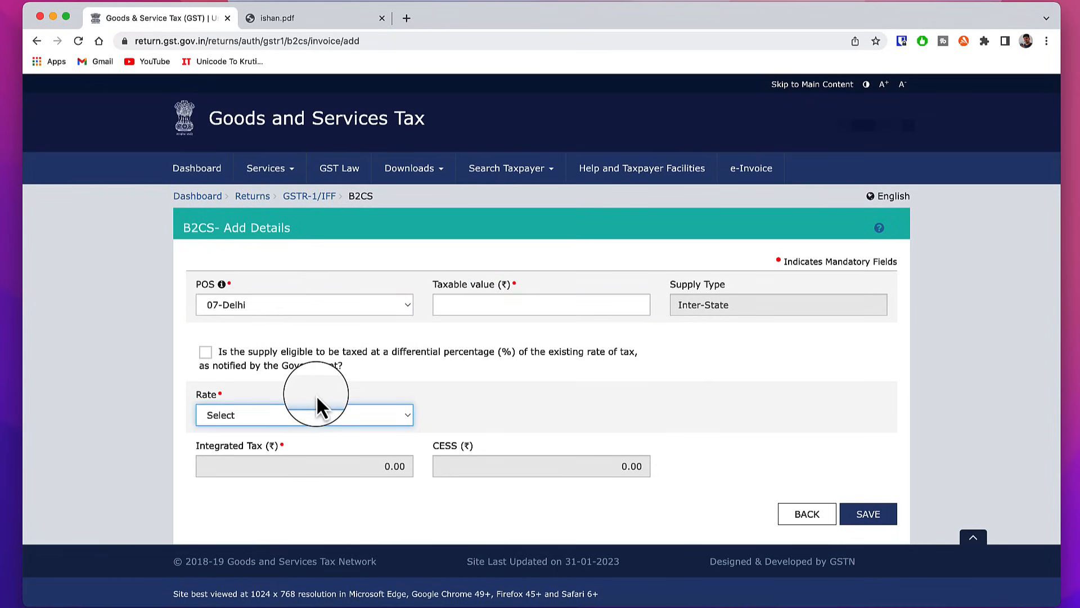
left_click(298, 416)
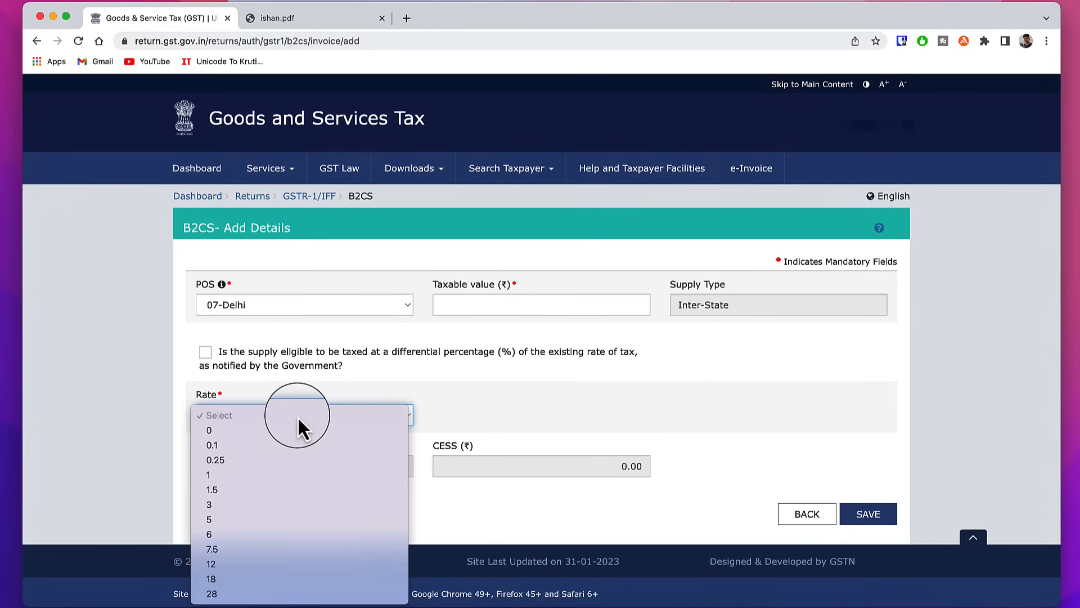
left_click(235, 566)
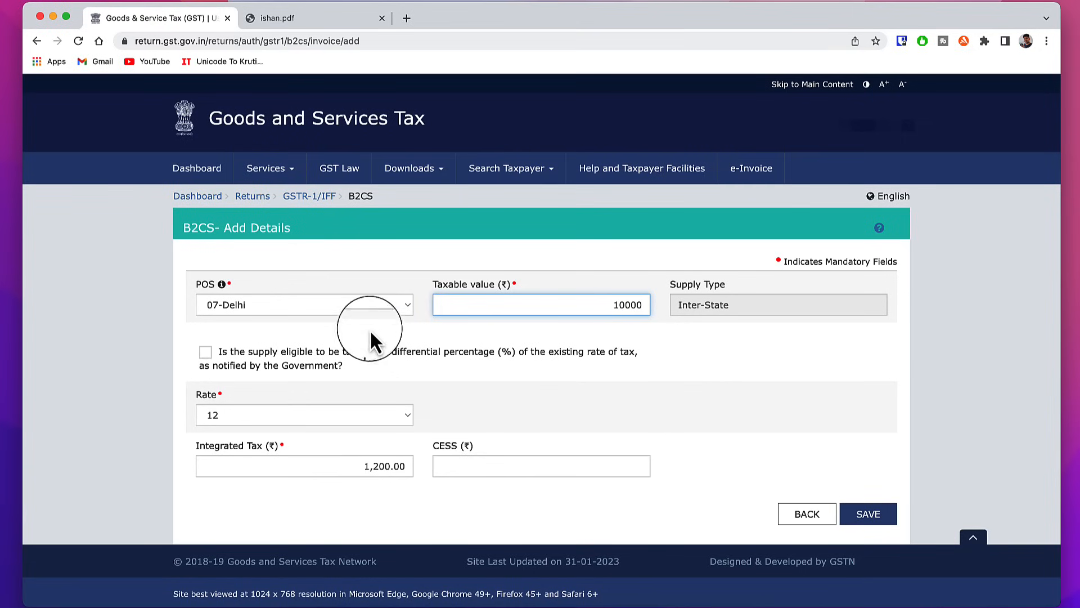
Step: Change the place of supply to 20-Jharkhand, then leave the B2C (Others) record without saving it
left_click(350, 308)
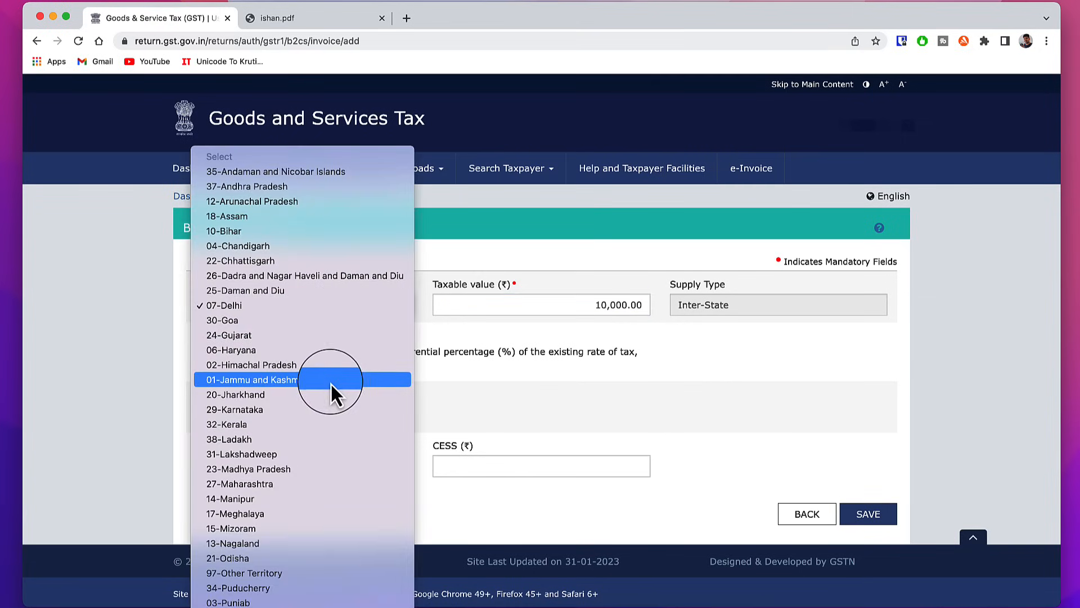
left_click(312, 394)
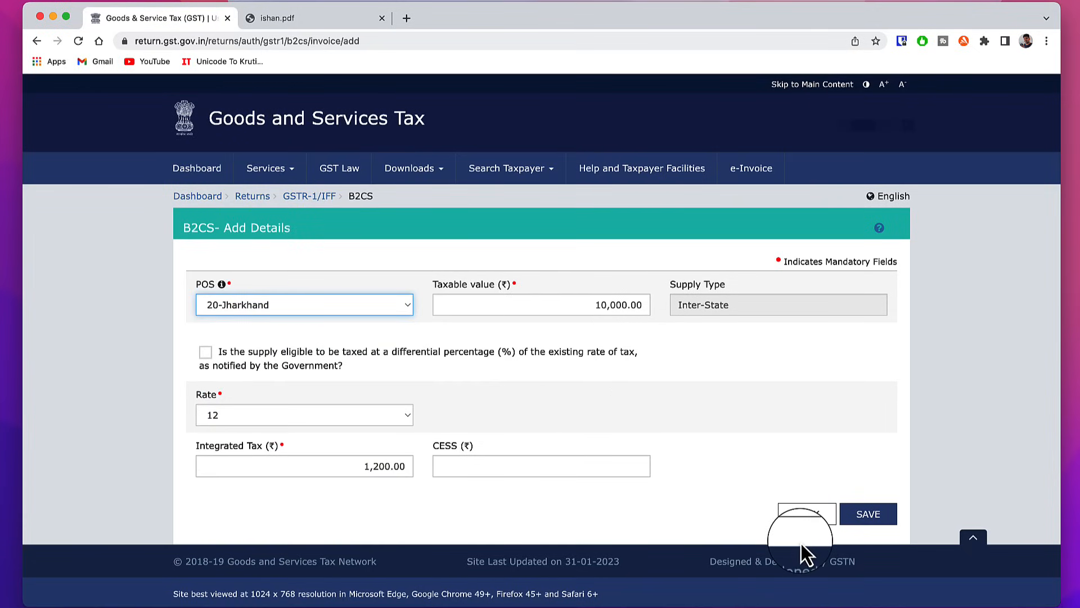
left_click(809, 513)
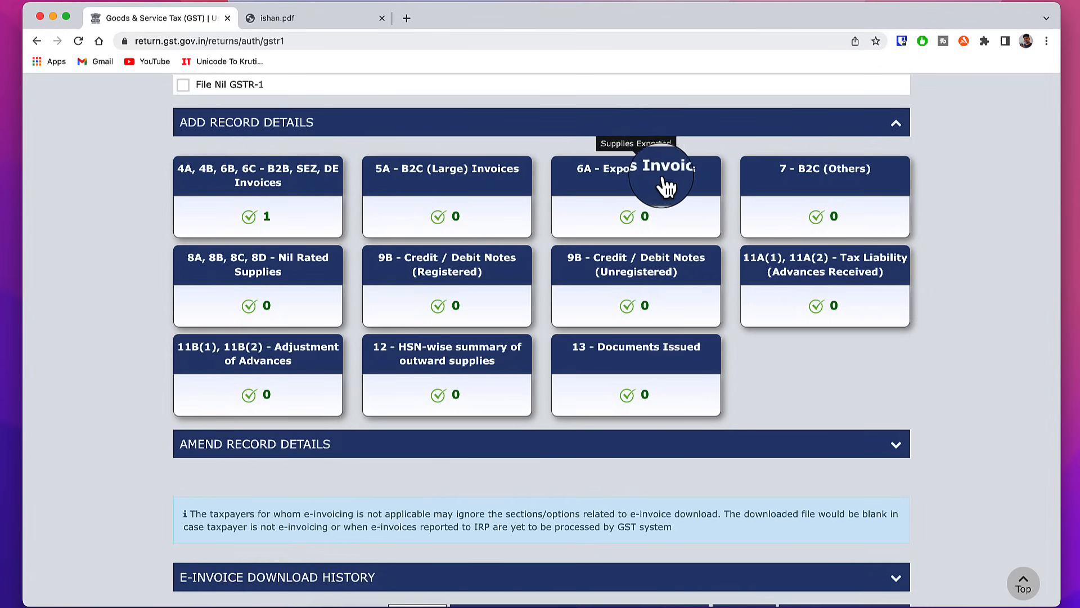
Step: Open 6A - Exports Invoices, accept the guidelines for refund of IGST paid on exports, and start a new record
left_click(638, 184)
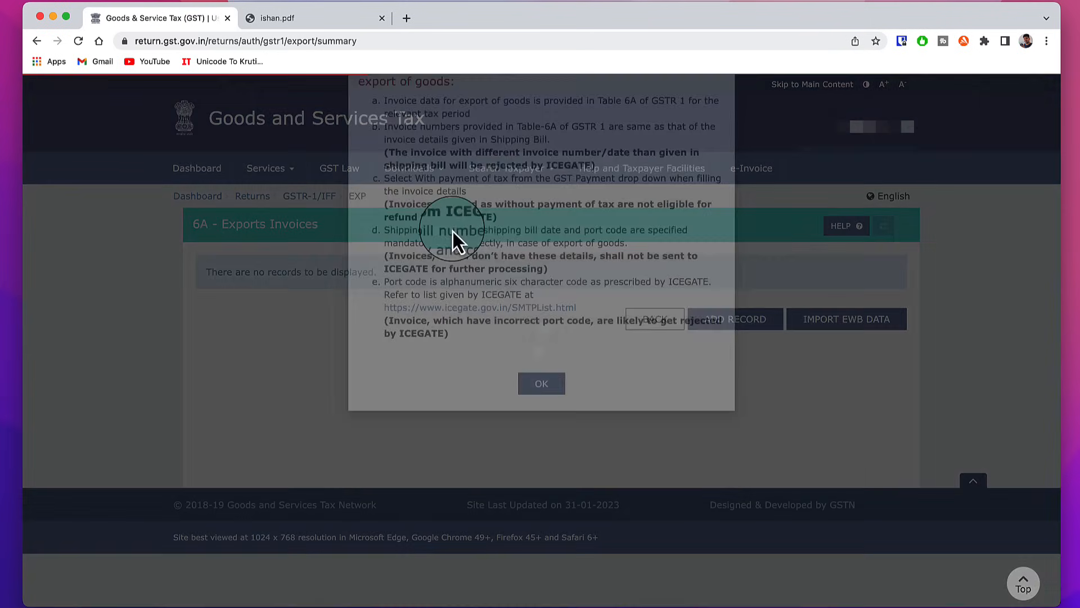
left_click_drag(383, 169, 596, 395)
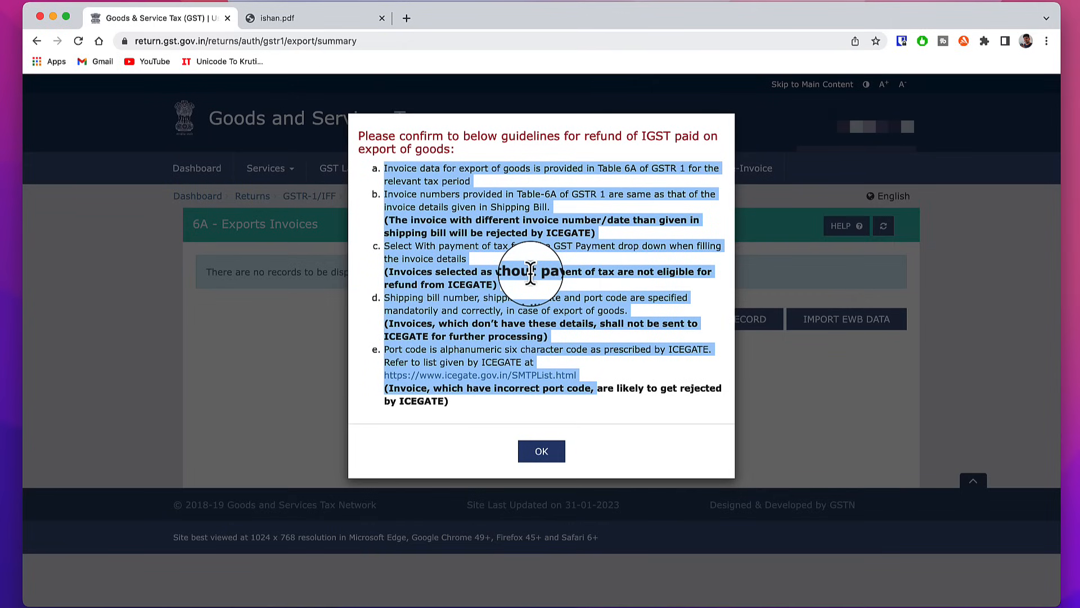
left_click(542, 452)
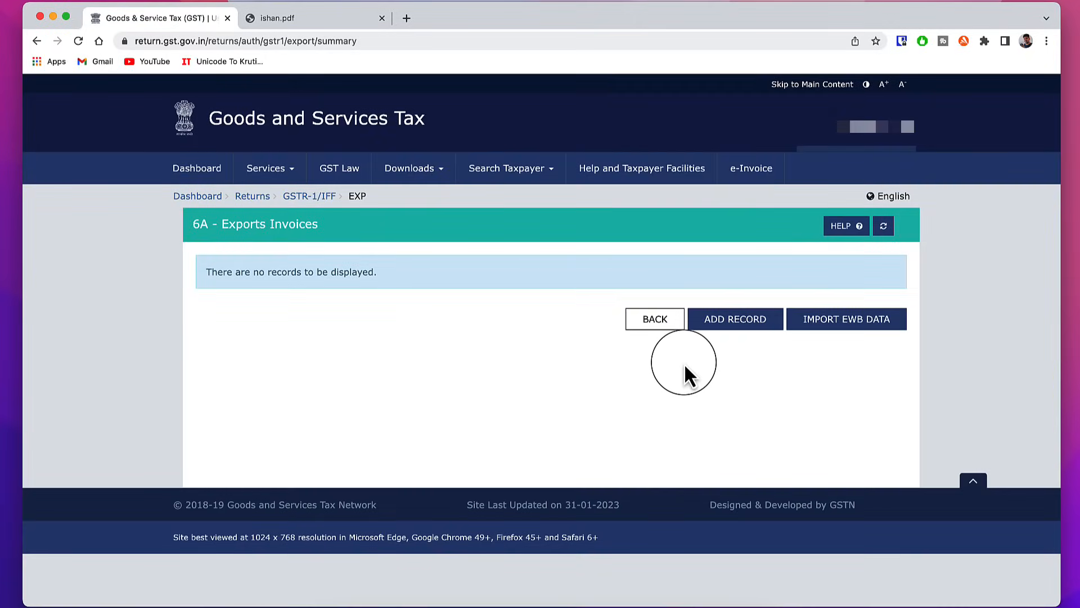
left_click(737, 321)
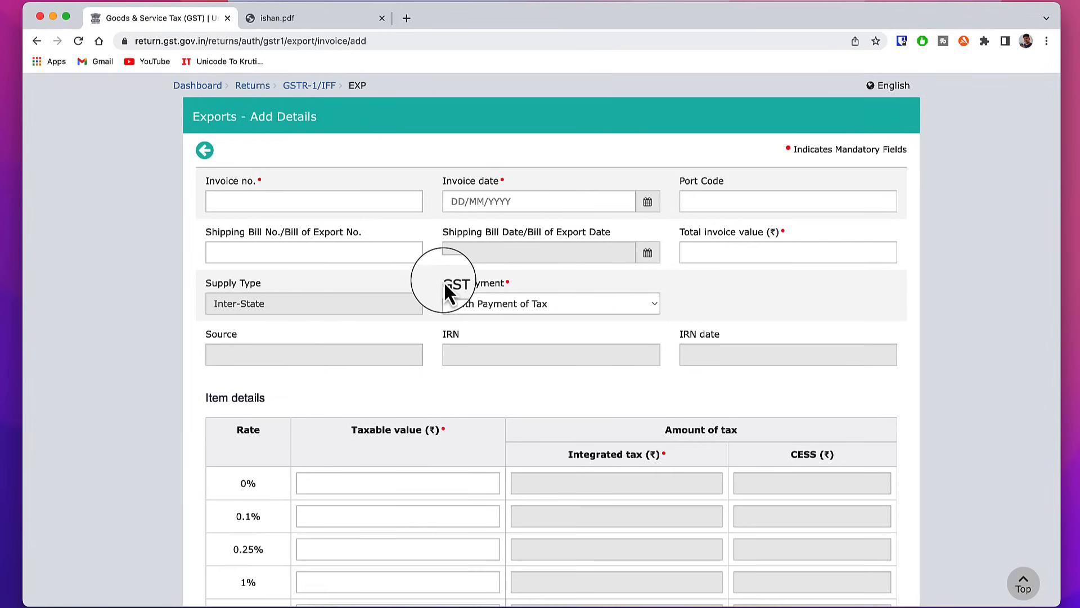
Step: Enter the export invoice number, date 10/01/2023 and total invoice value 130021.20, with GST Payment set to Without Payment of Tax
left_click(266, 200)
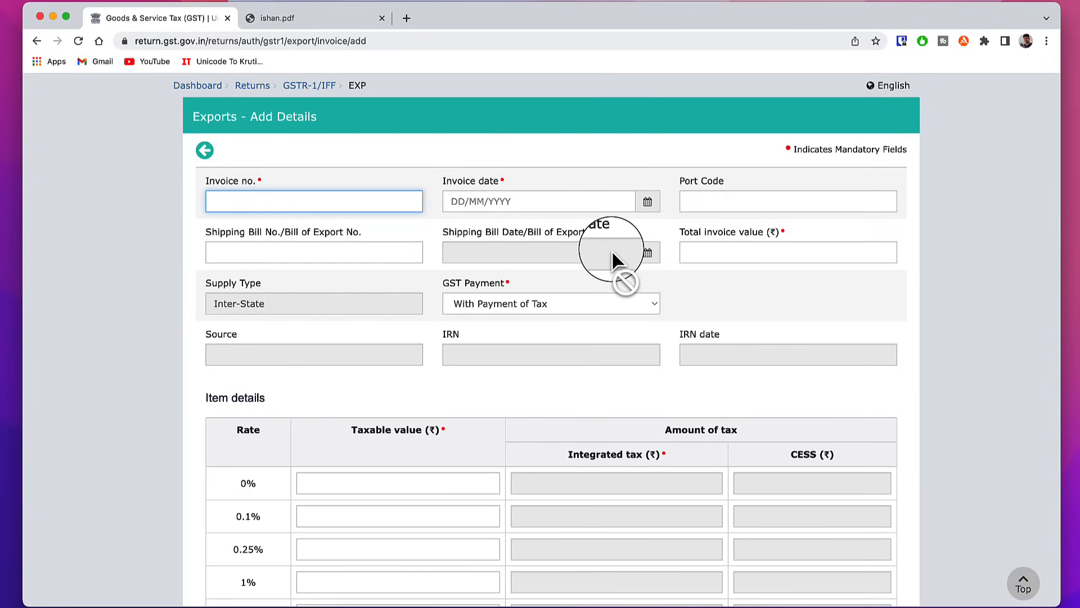
left_click(742, 253)
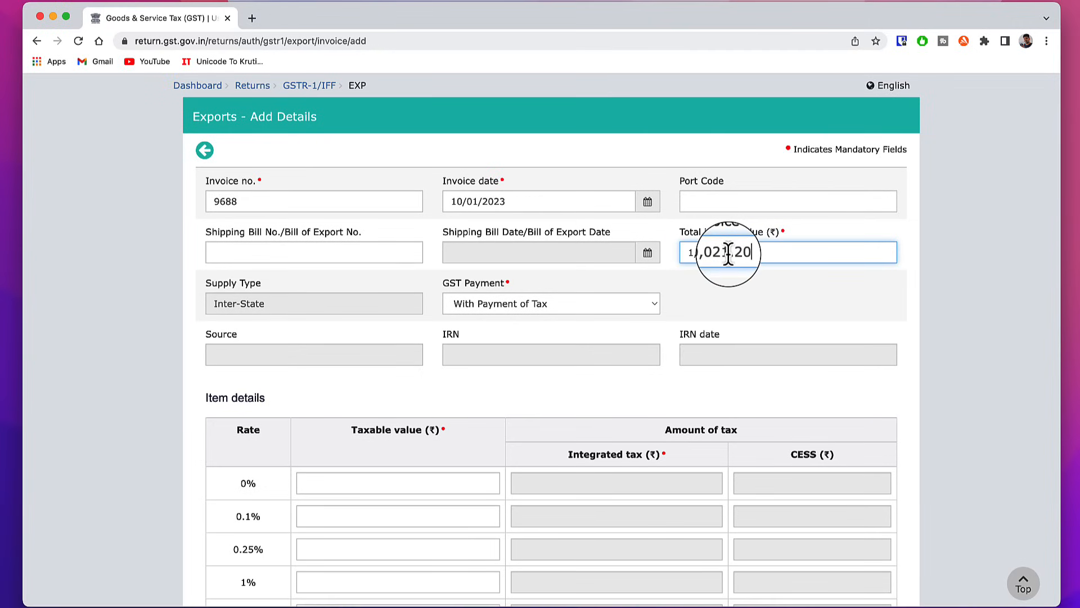
left_click_drag(438, 284, 487, 286)
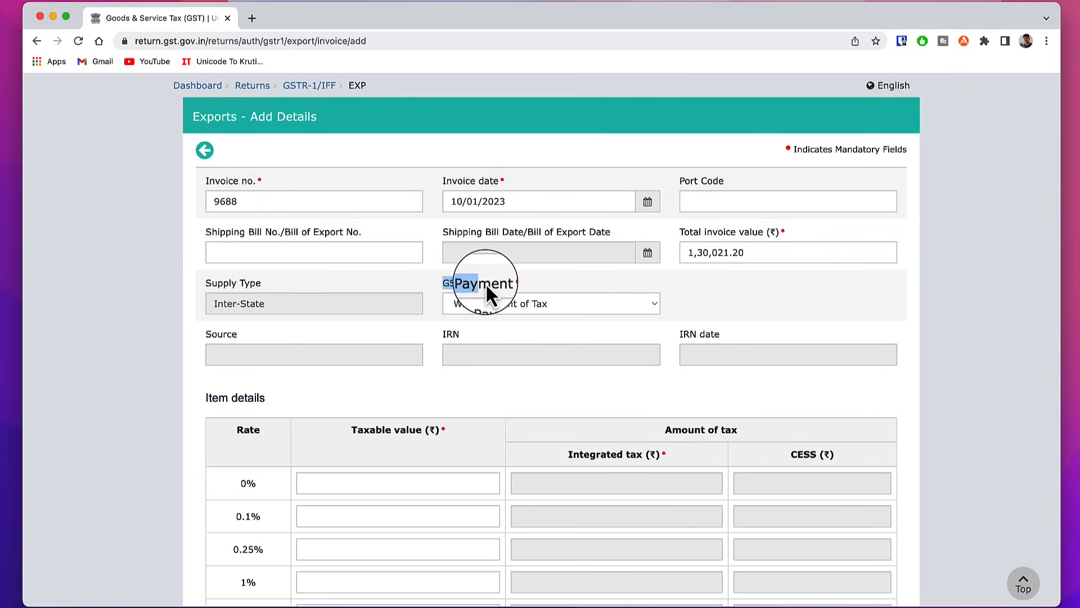
left_click(541, 286)
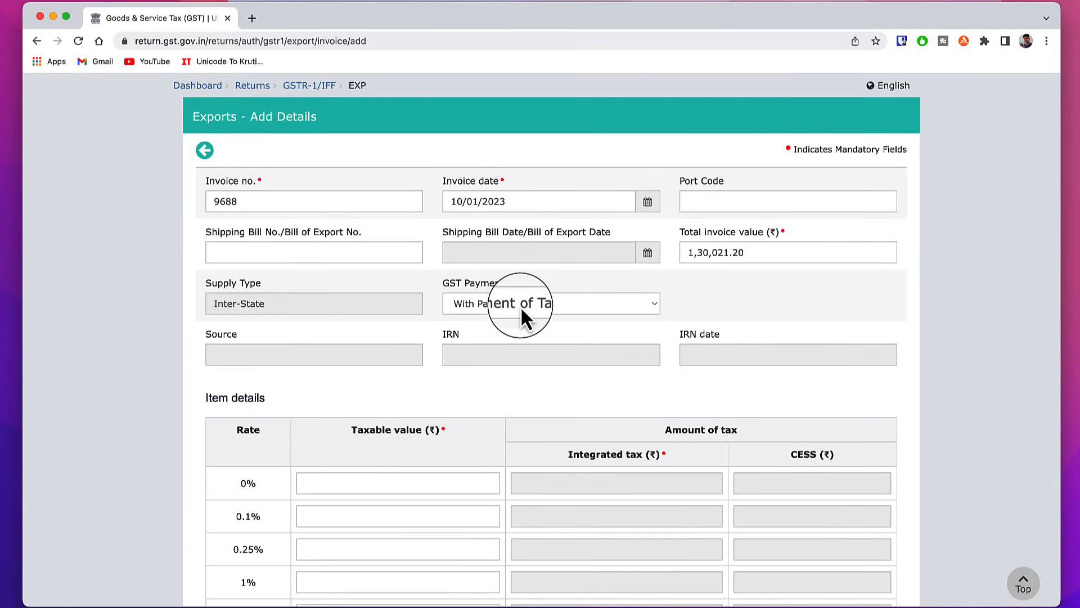
left_click(490, 311)
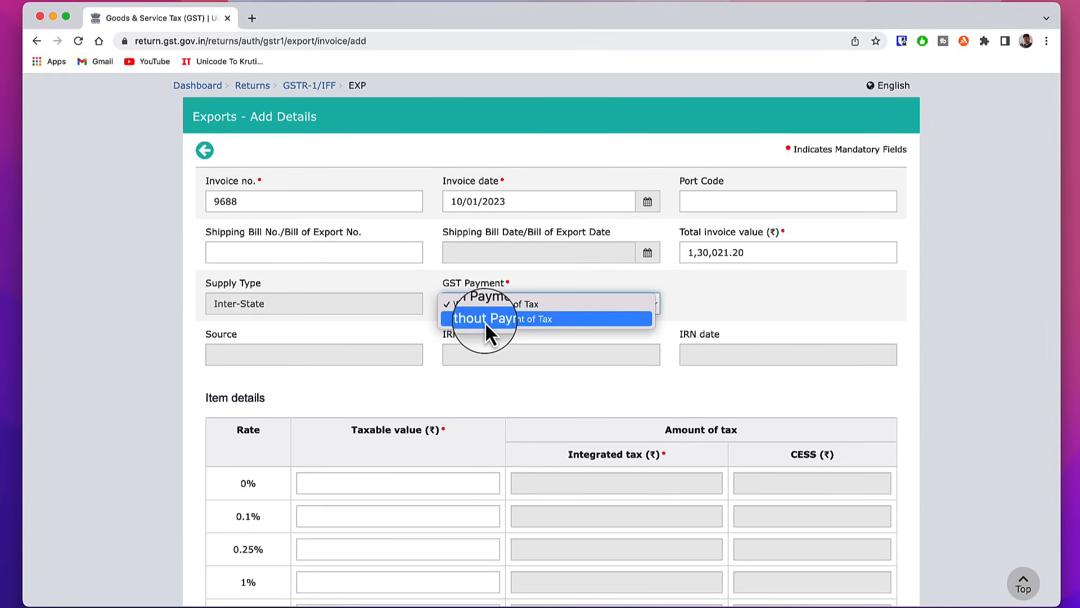
left_click(528, 318)
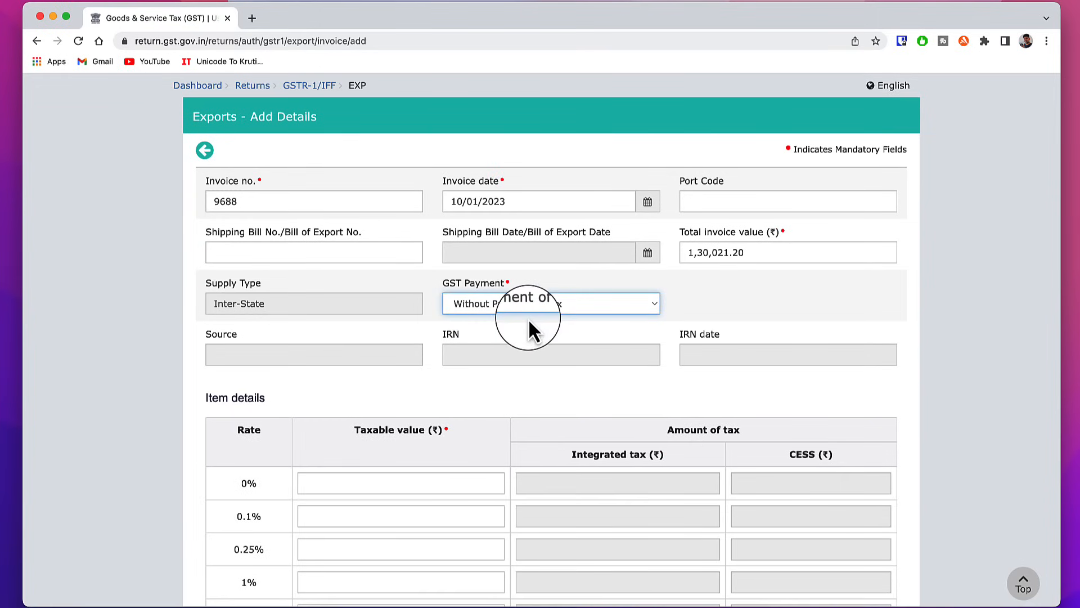
Step: Enter a taxable value of 130021.20 at the 0% rate, then save the export invoice and return to the GSTR-1 overview
scroll(462, 325, "down", 3)
left_click_drag(262, 346, 234, 345)
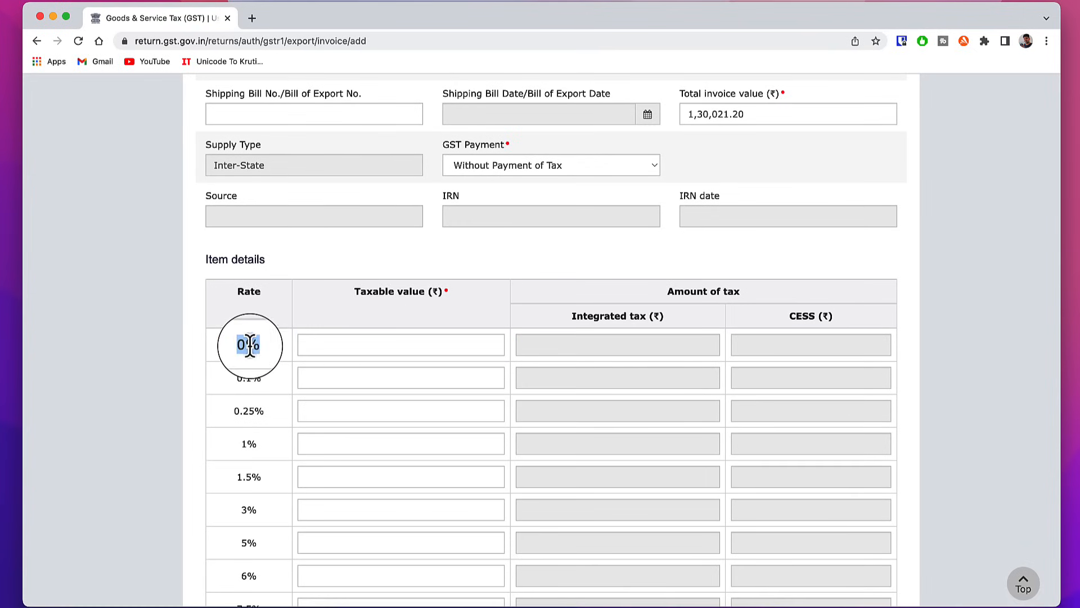
left_click(358, 345)
type("1,30,021.20")
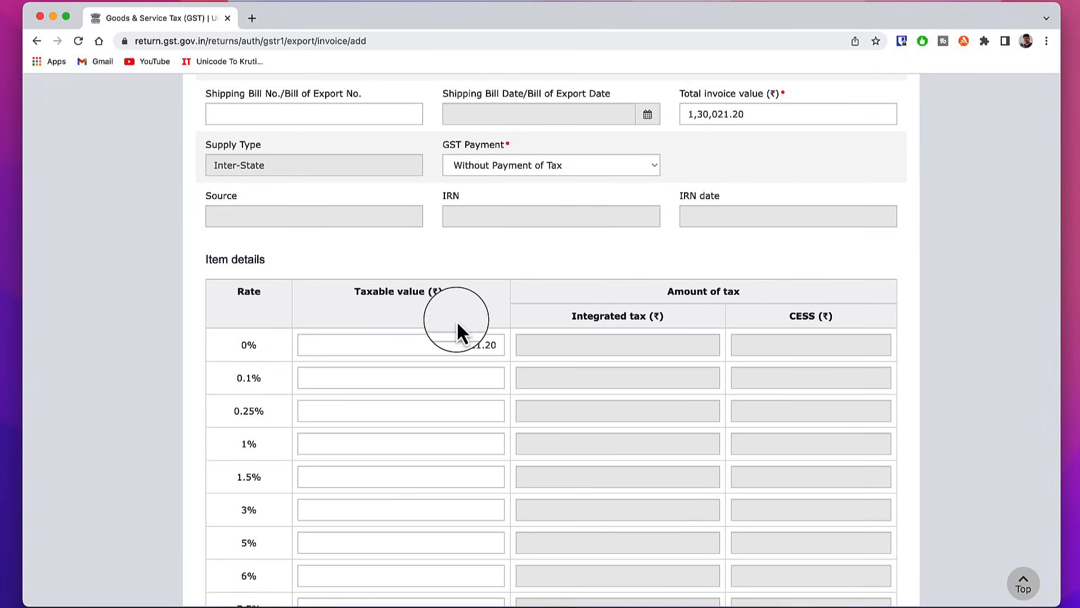
scroll(681, 456, "down", 5)
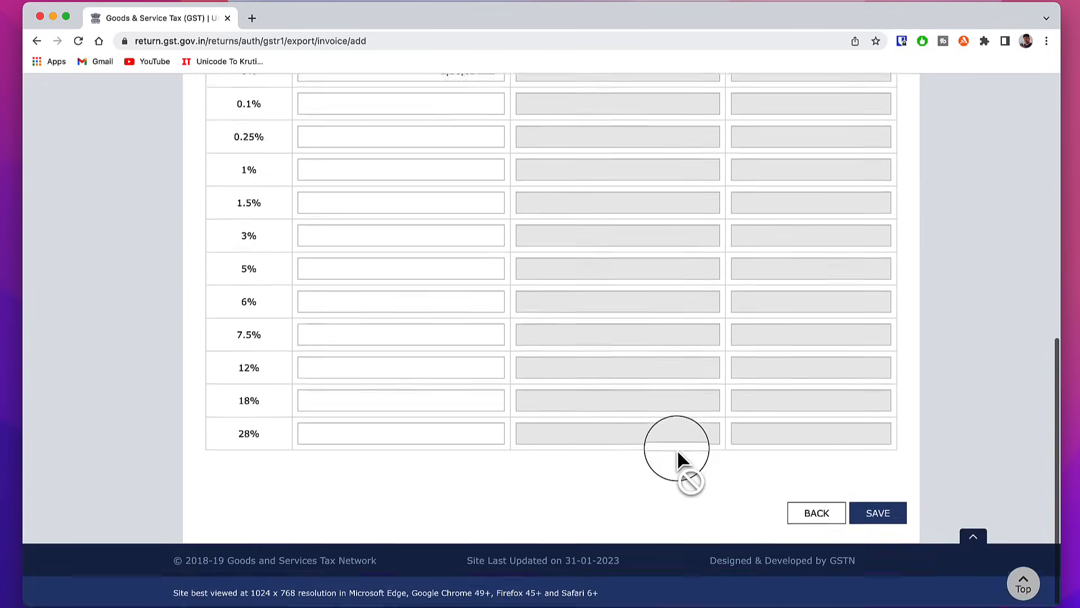
left_click(882, 511)
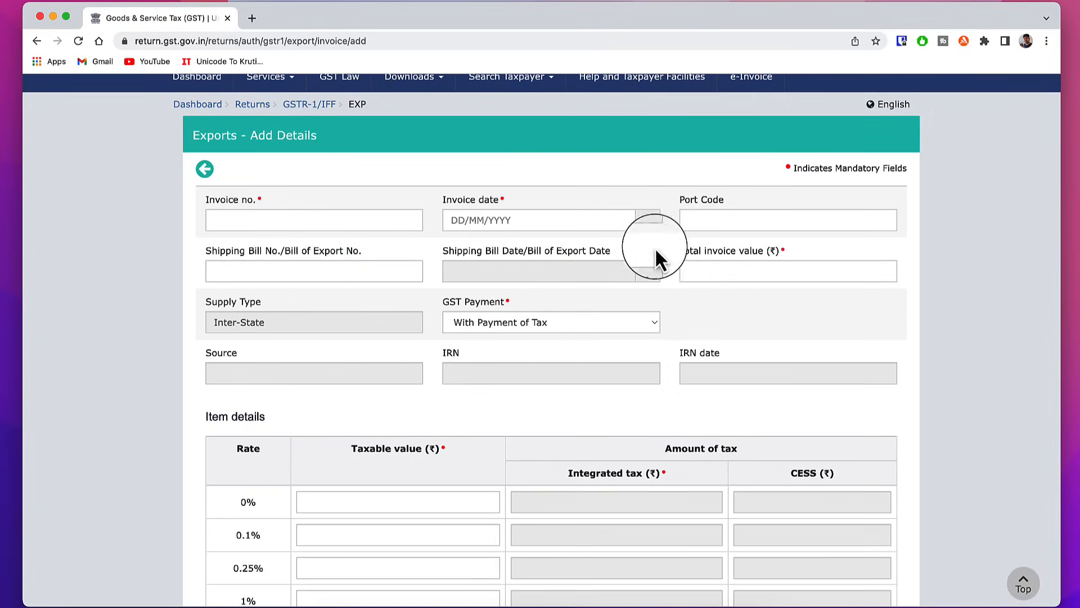
left_click(204, 170)
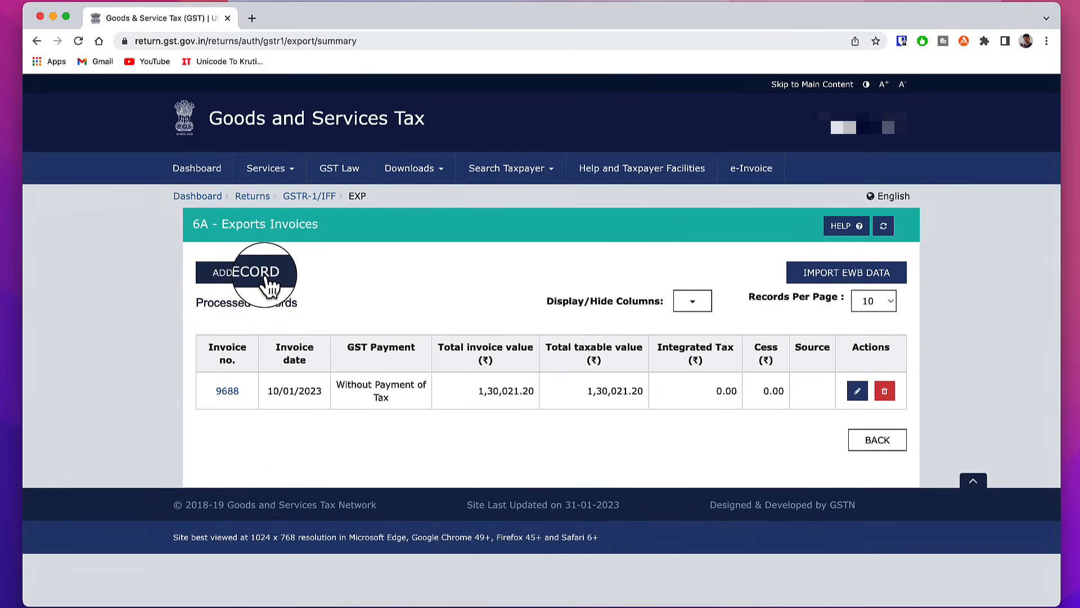
left_click(879, 445)
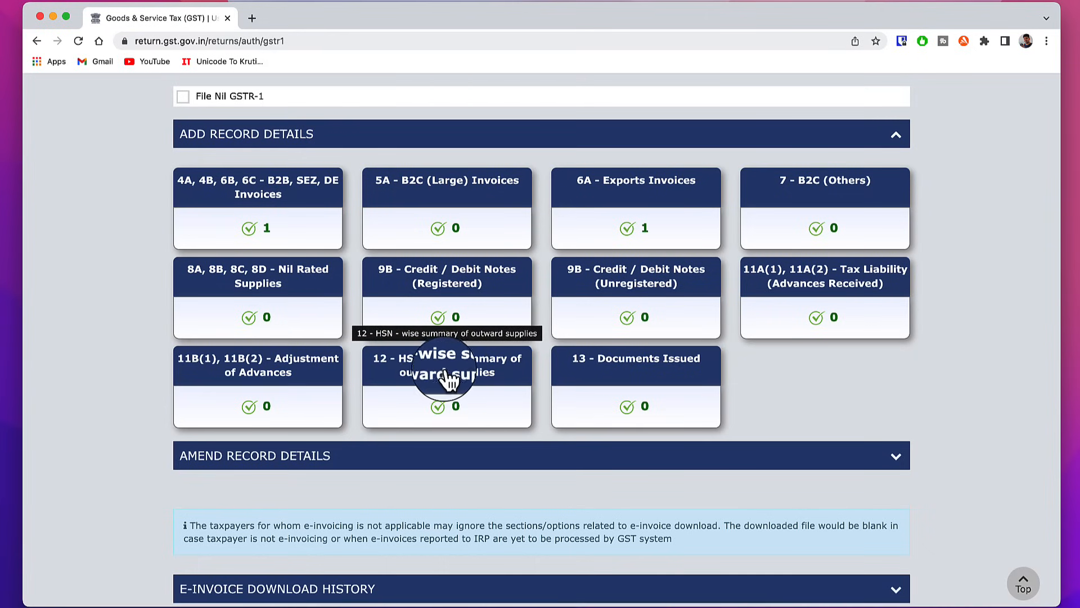
Step: Open 12 - HSN-wise summary of outward supplies and select HSN 997152 for brokerage and related securities services
left_click(442, 376)
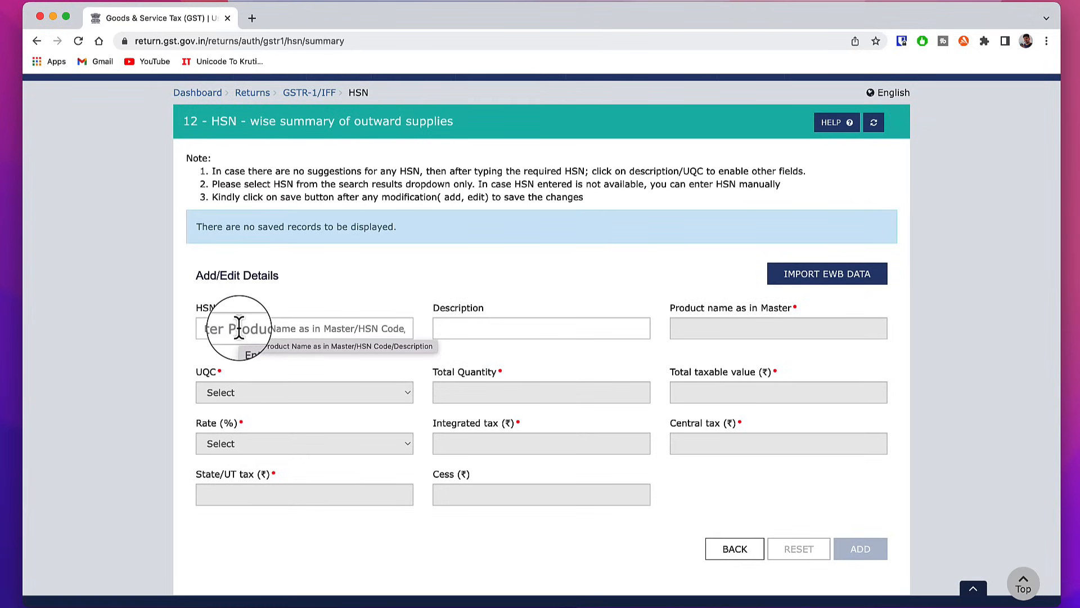
left_click(234, 326)
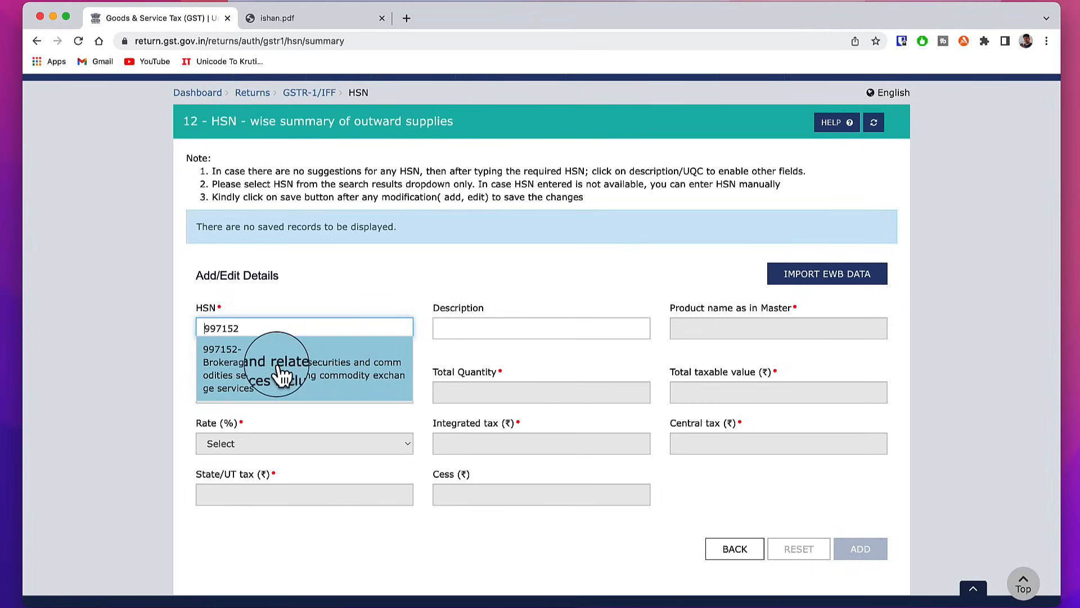
left_click(288, 374)
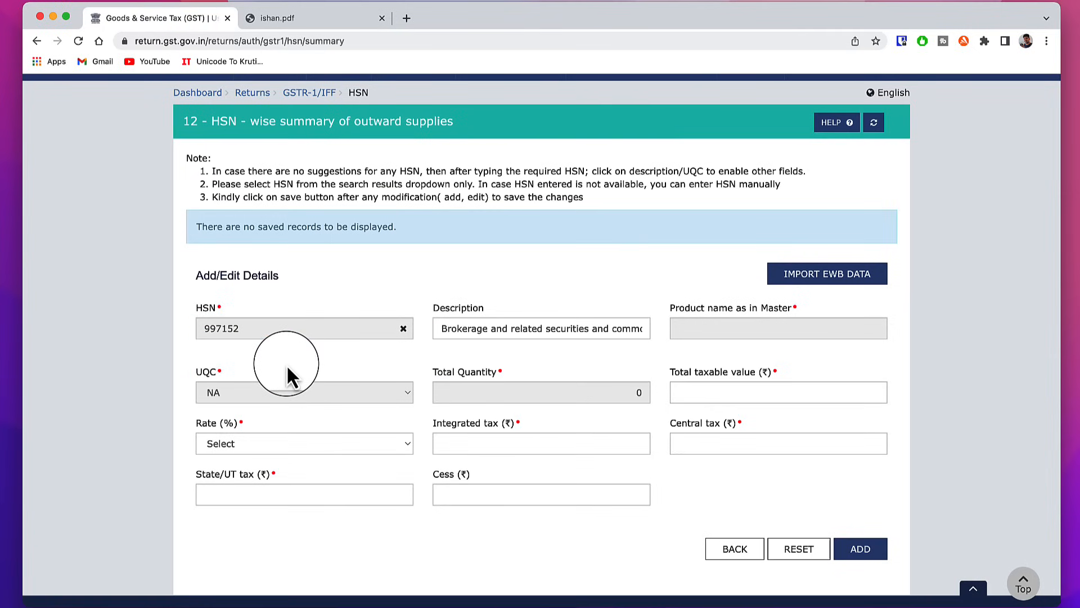
Step: Set the HSN entry's total taxable value to 429269.03 and its rate to 18%
left_click(720, 392)
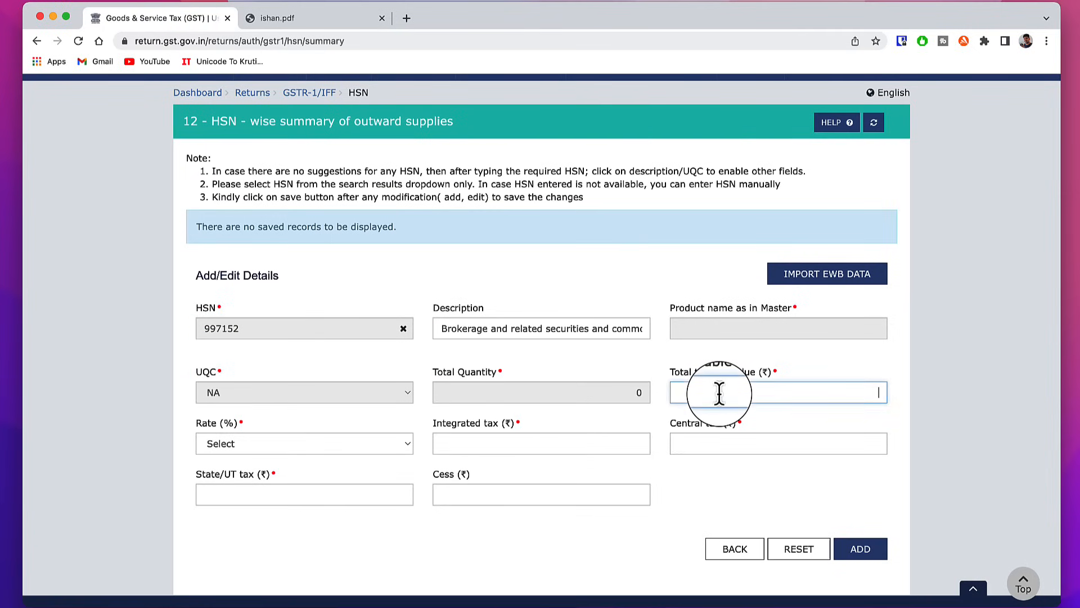
type("429269.03")
left_click(383, 446)
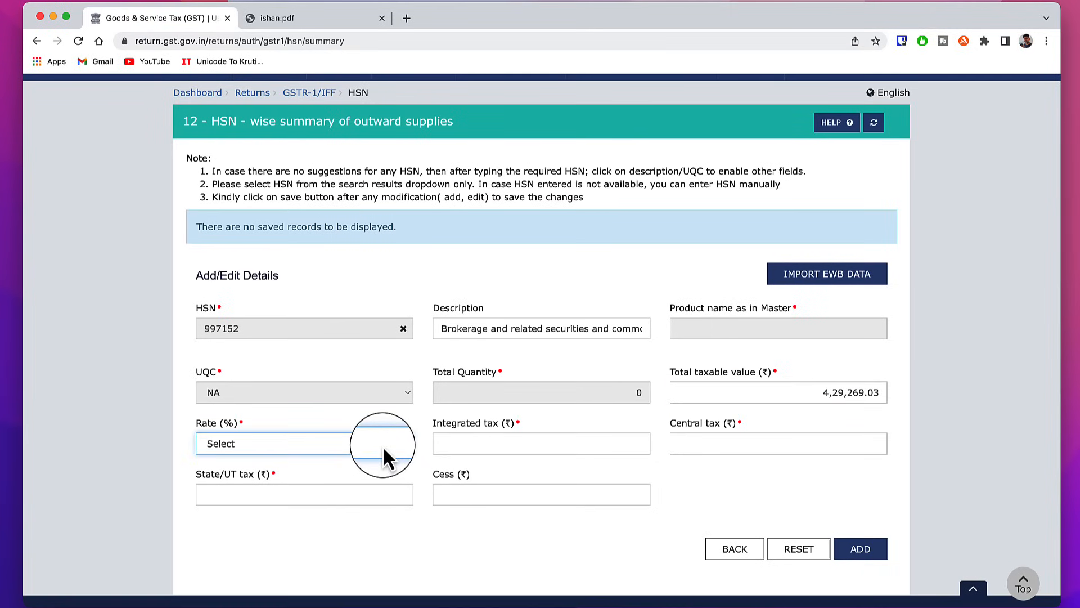
left_click(383, 444)
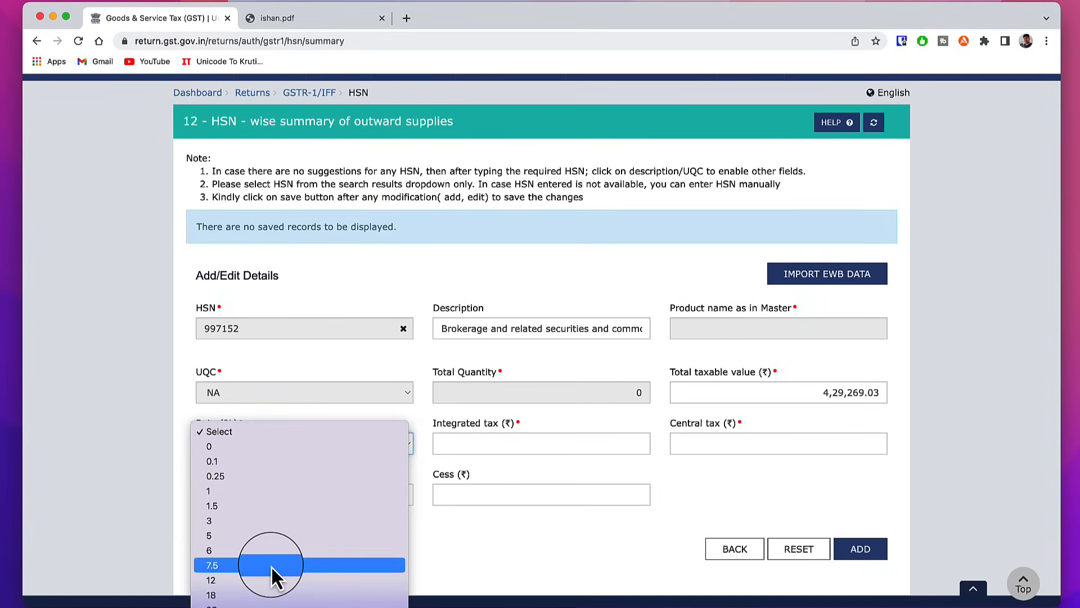
left_click(214, 594)
Step: Add HSN 997152 to the product master under the product name Brokerage Services and save it
scroll(275, 313, "down", 3)
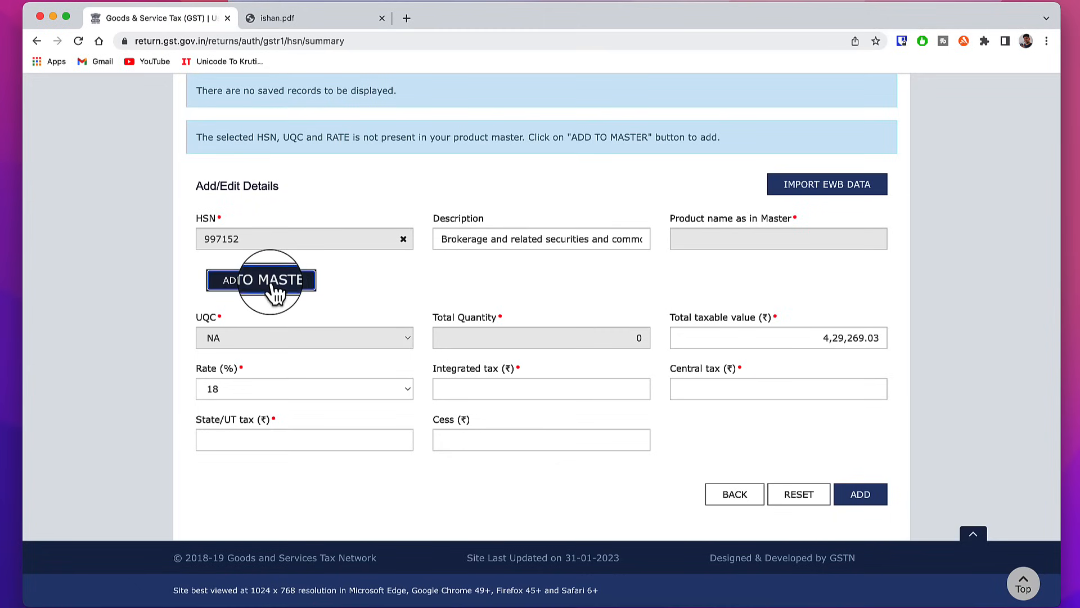
left_click(275, 281)
left_click(260, 276)
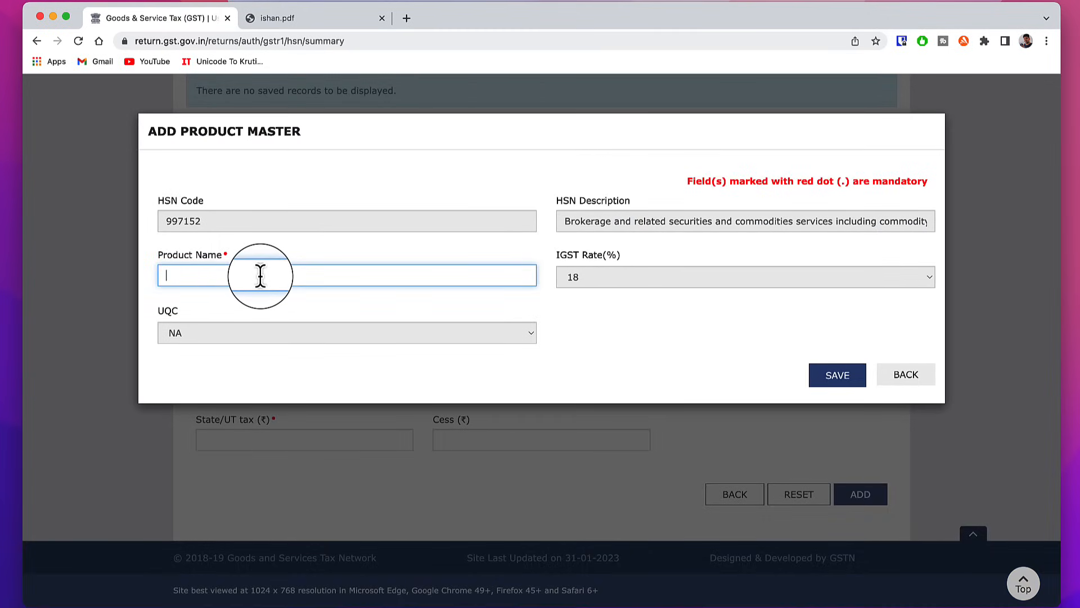
type("Brokerage Services")
left_click(837, 375)
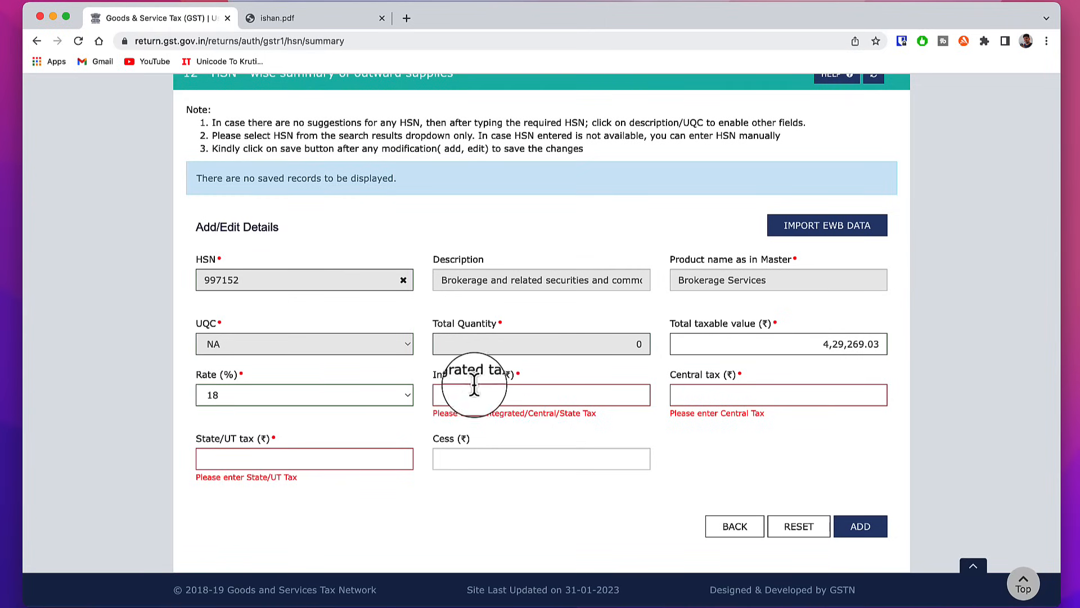
left_click(571, 393)
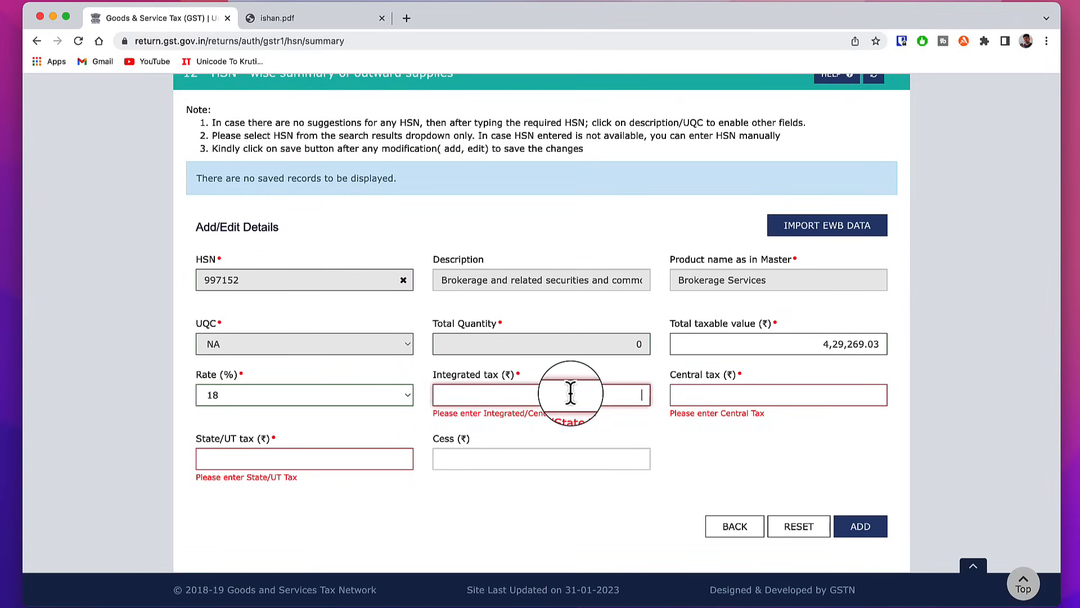
type("77,268.43")
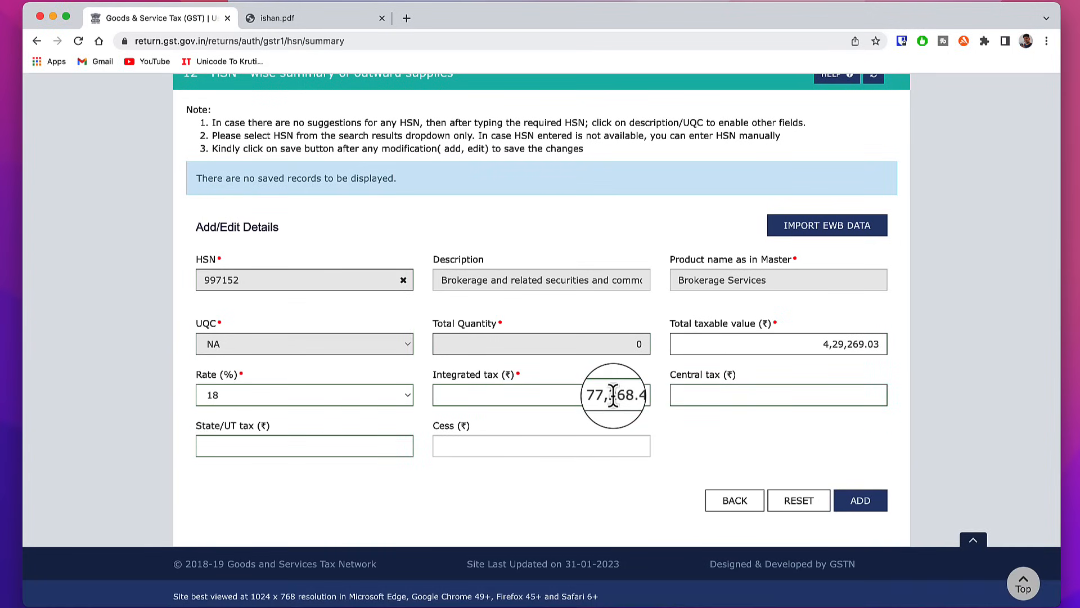
left_click_drag(589, 392, 649, 394)
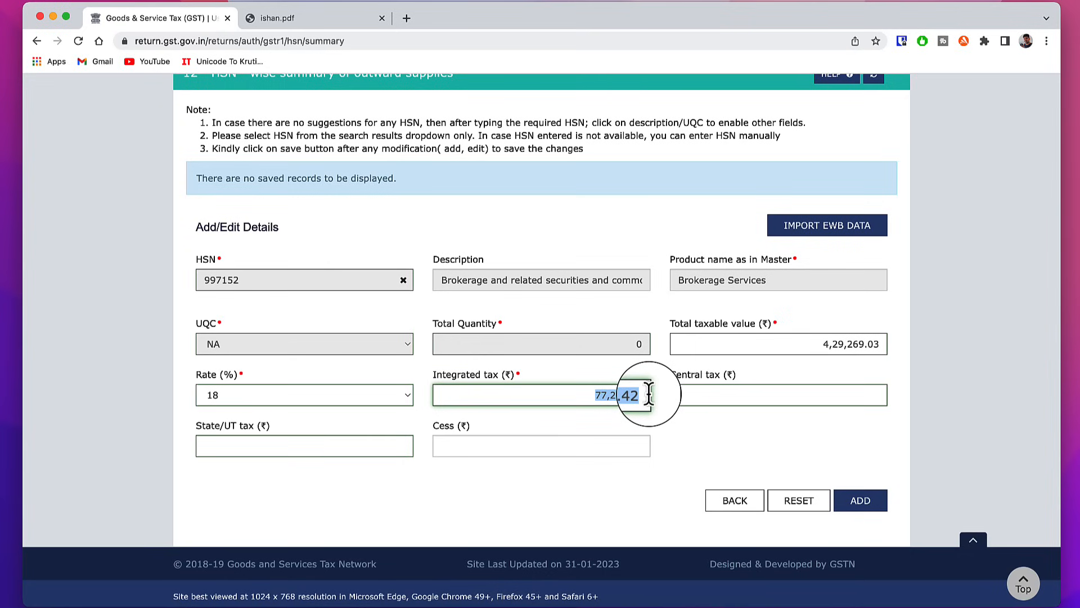
key("BackSpace")
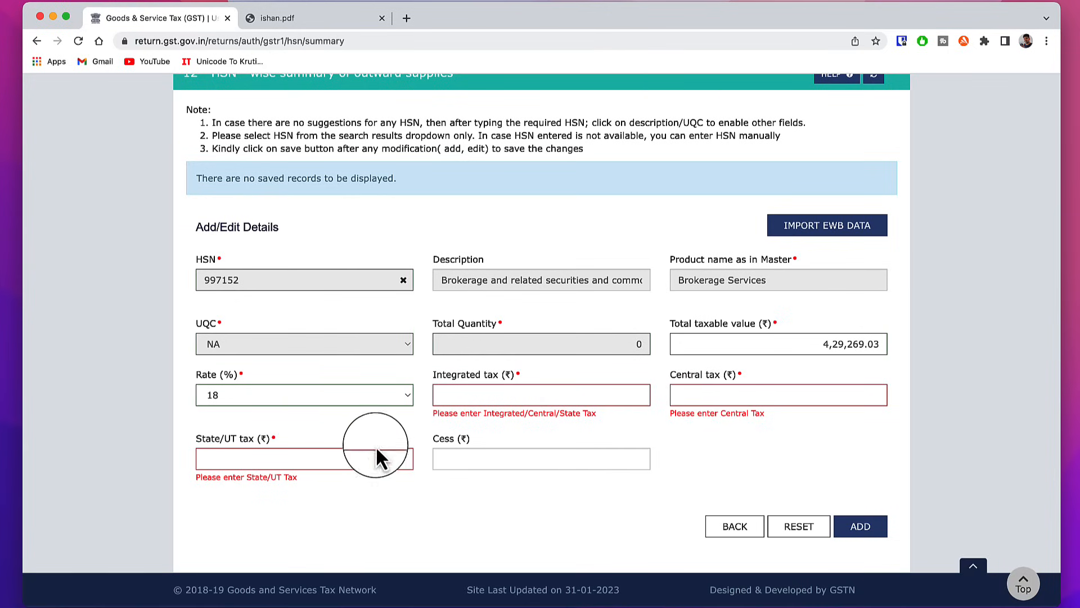
Step: Switch to the invoice PDF and check the IGST rate and the total GST amount
key("ctrl+Tab")
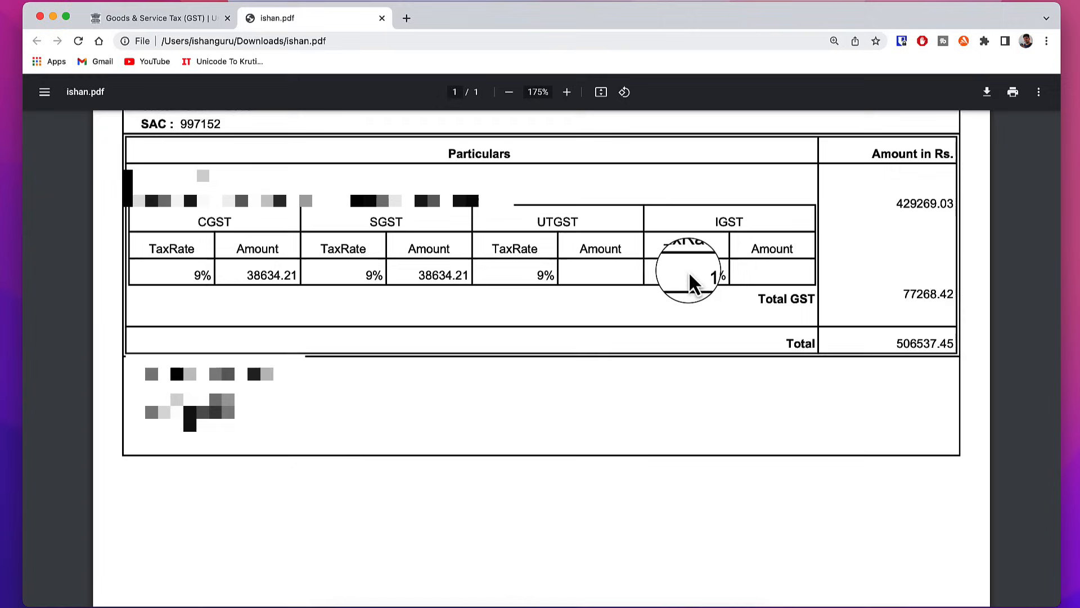
left_click_drag(702, 273, 725, 274)
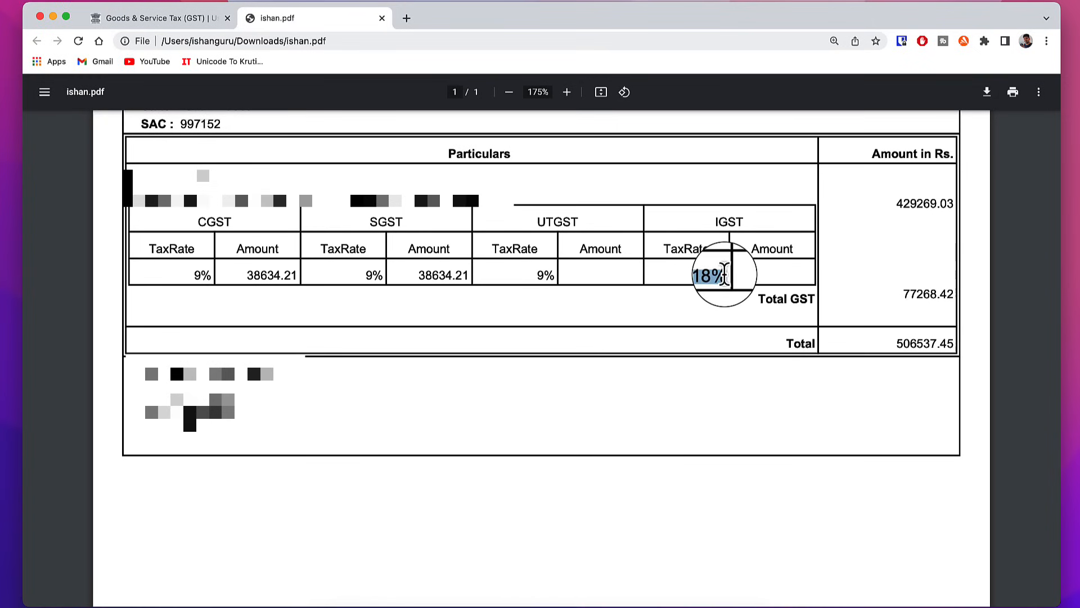
left_click_drag(904, 293, 951, 293)
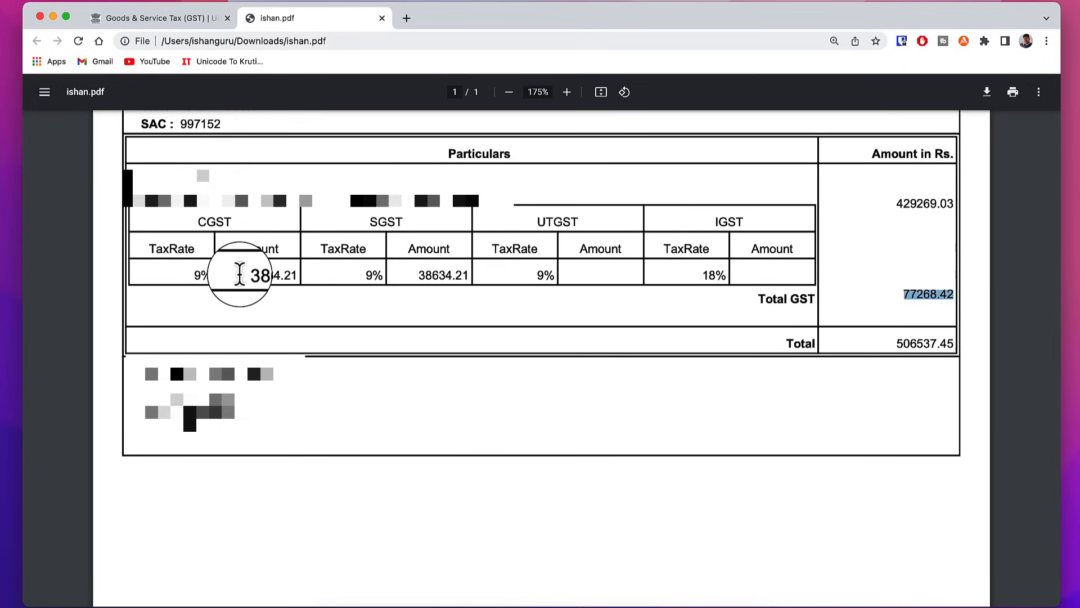
Step: Save the HSN 997152 entry with central tax and State/UT tax of 38,634.21 each, and return to the GSTR-1 overview
key("ctrl+Tab")
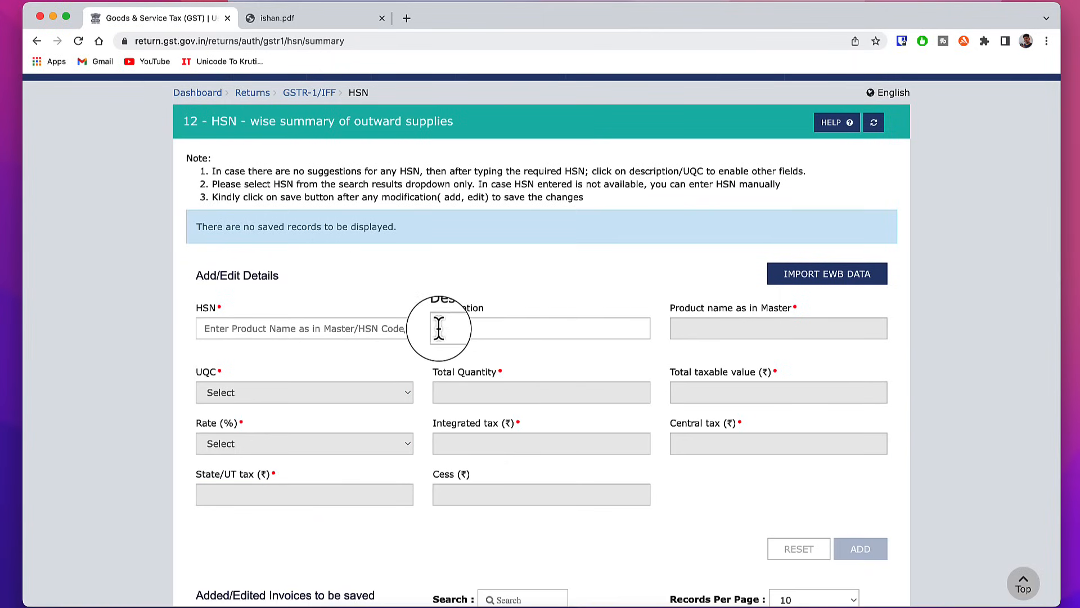
scroll(441, 314, "down", 2)
scroll(613, 417, "down", 3)
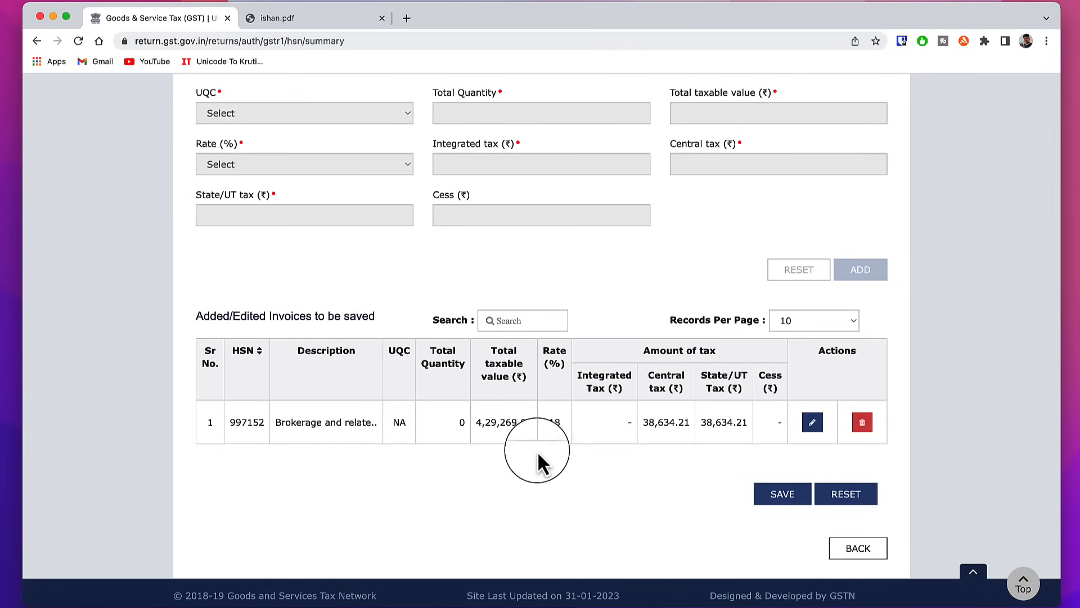
left_click(788, 496)
left_click(854, 510)
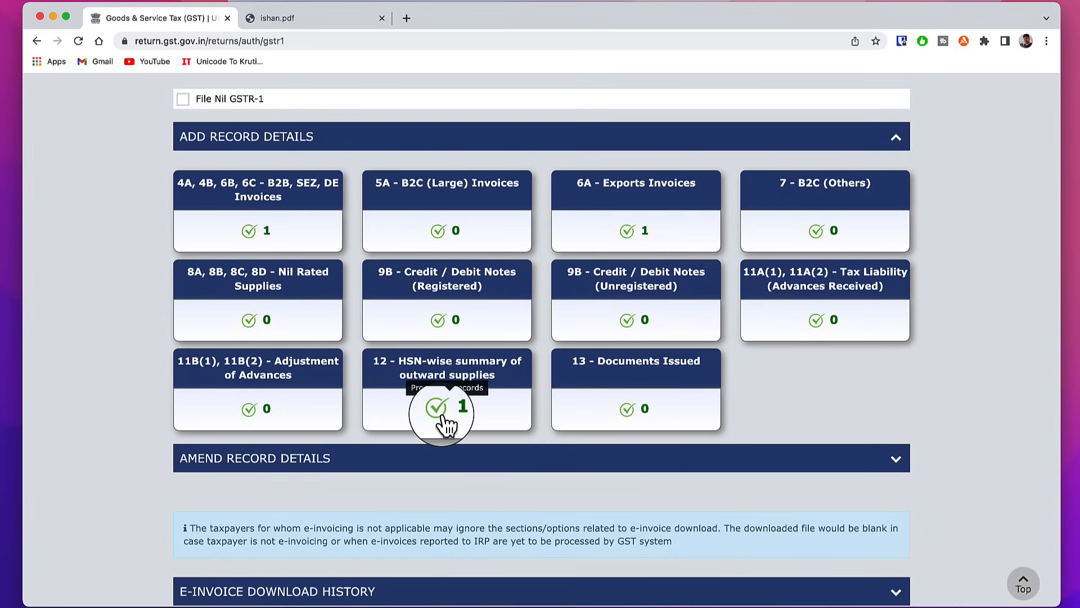
Step: Open 13 - Documents Issued and add an invoices for outward supply row with serial numbers from 01 to 01
left_click(640, 382)
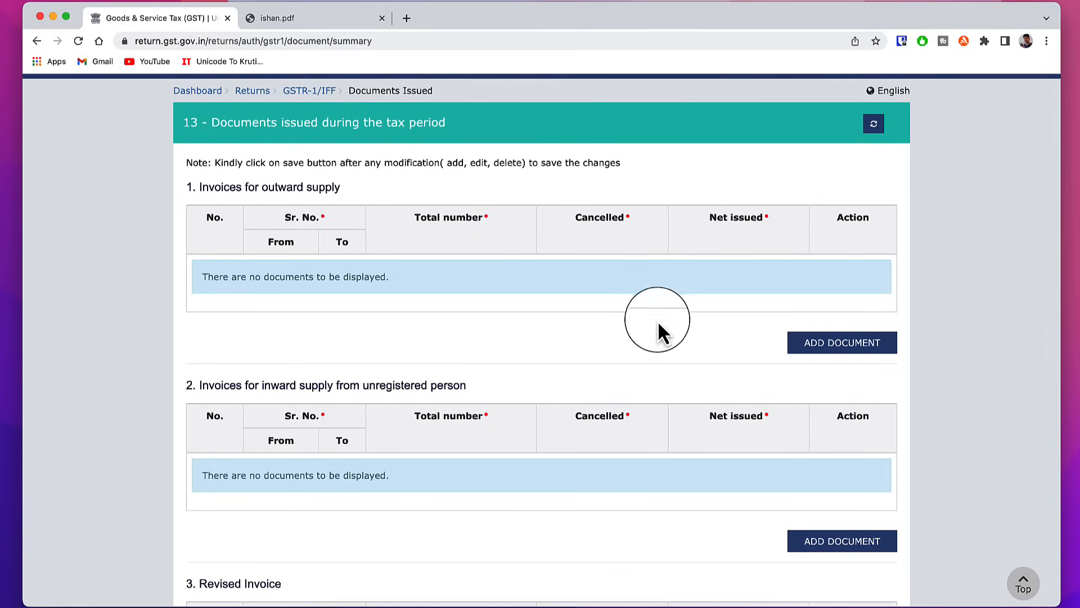
left_click(832, 344)
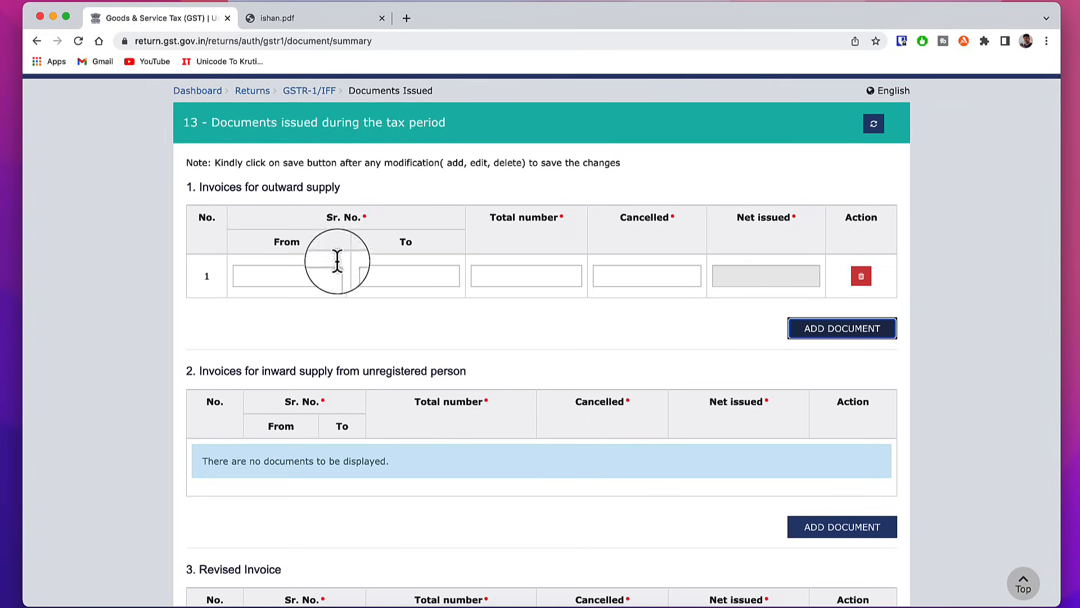
left_click(317, 269)
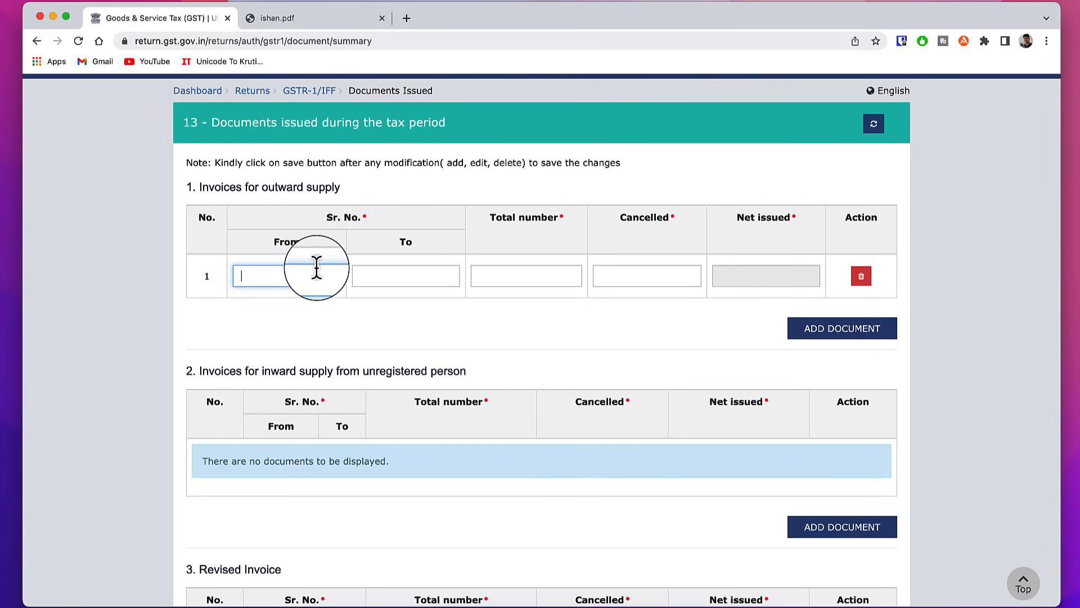
type("1")
left_click(419, 270)
type("1")
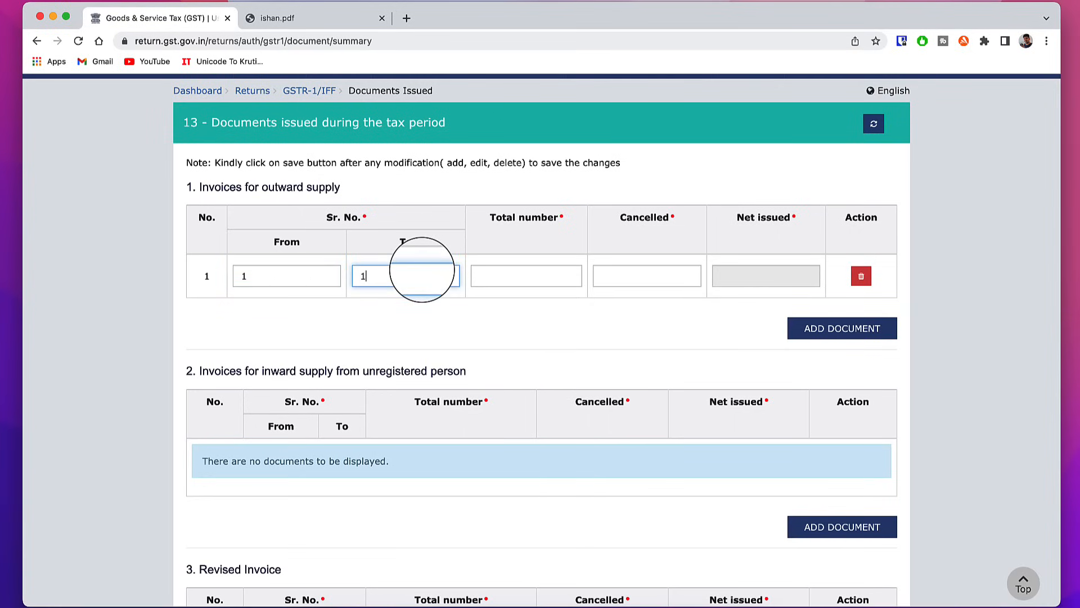
Step: Set the outward supply row's total number of documents to 1 and cancelled documents to 0
key("Tab")
left_click(429, 278)
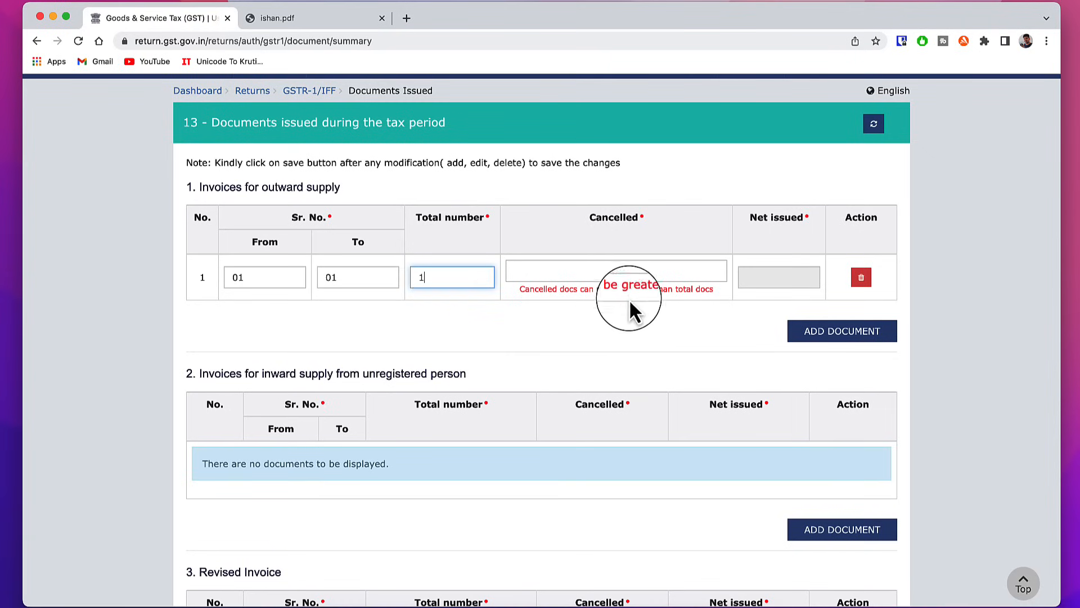
left_click(610, 271)
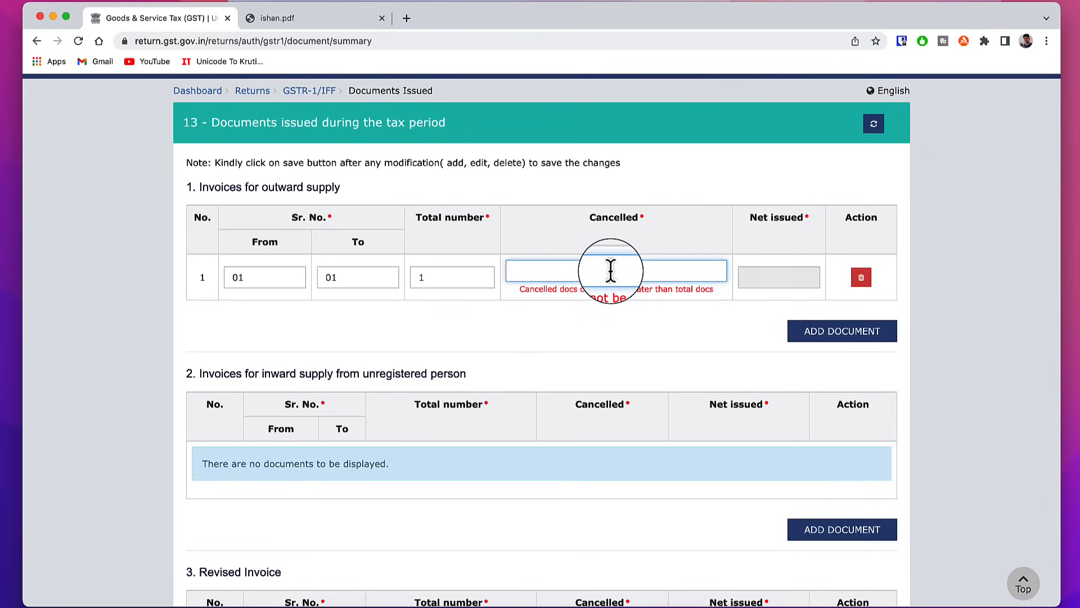
type("0")
Step: Examine the remaining document categories, from inward supply invoices and revised invoices to notes, vouchers and delivery challans
scroll(393, 292, "down", 2)
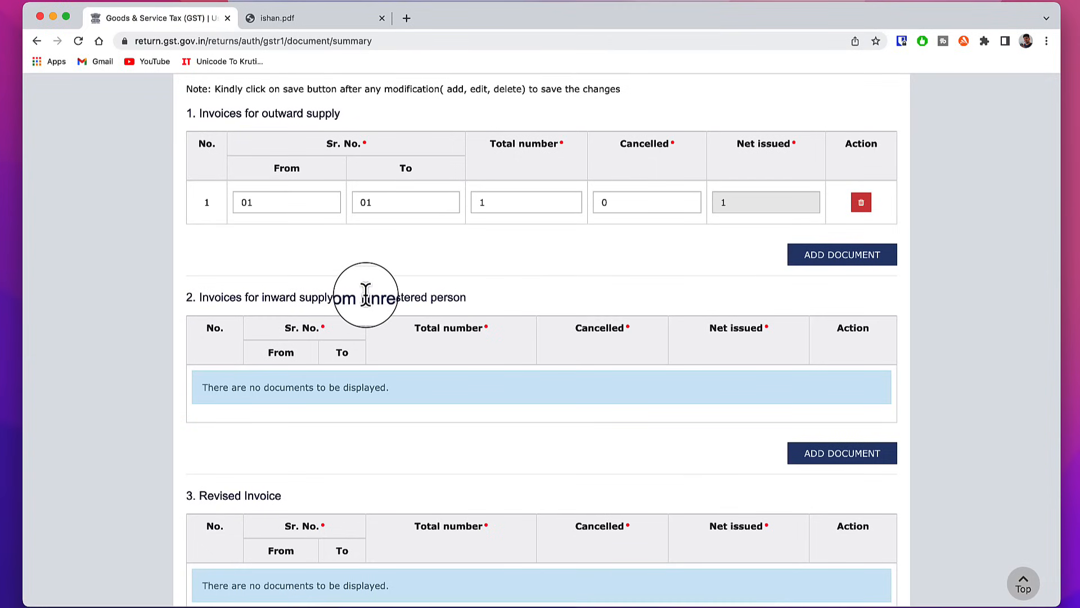
left_click_drag(368, 297, 452, 297)
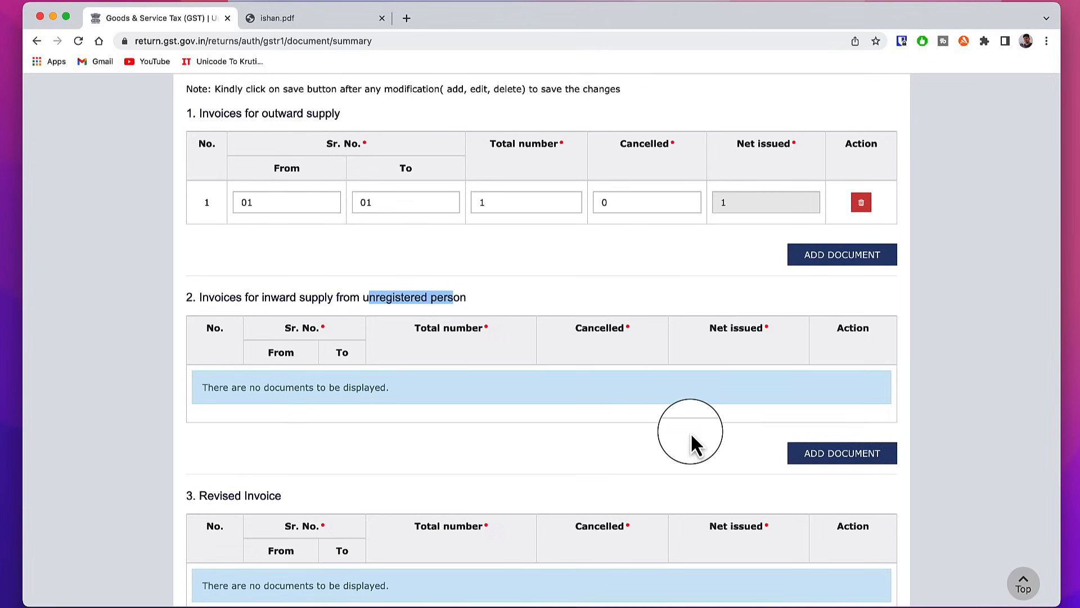
scroll(689, 432, "down", 1)
scroll(688, 427, "down", 5)
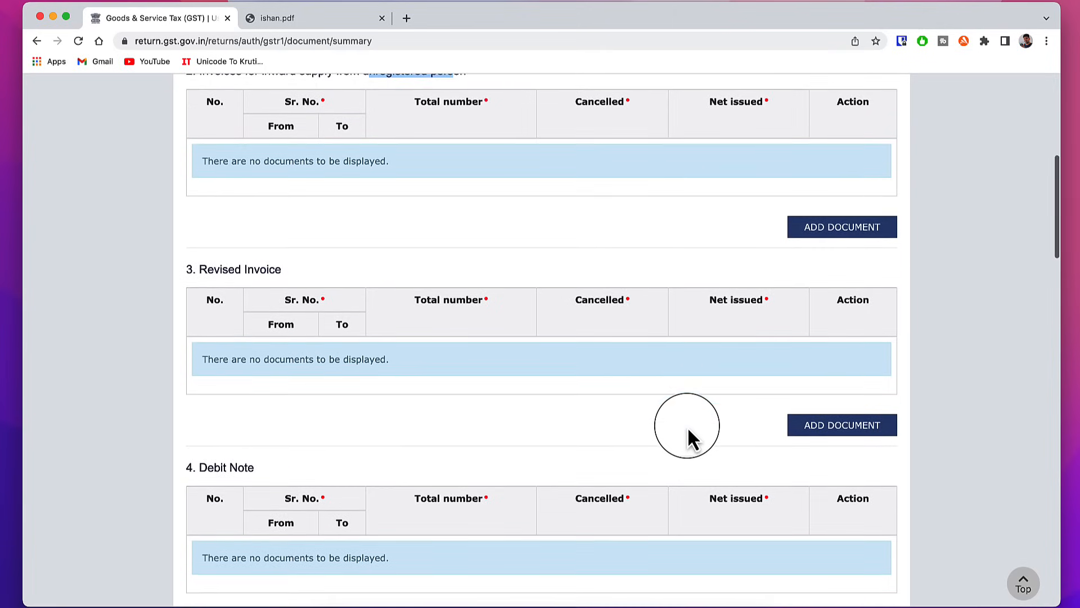
scroll(383, 309, "down", 1)
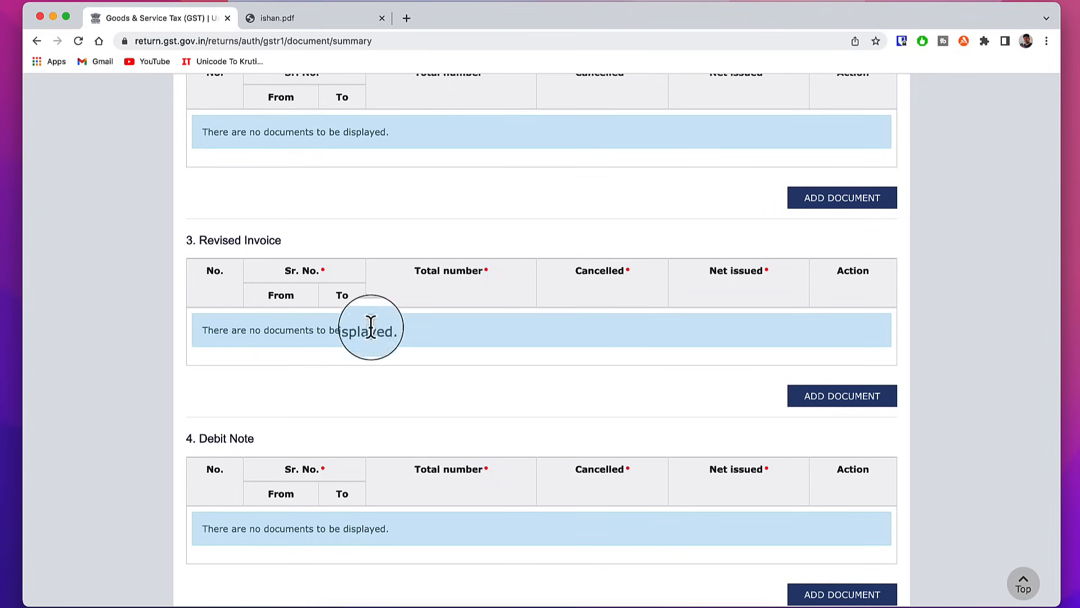
scroll(612, 327, "down", 3)
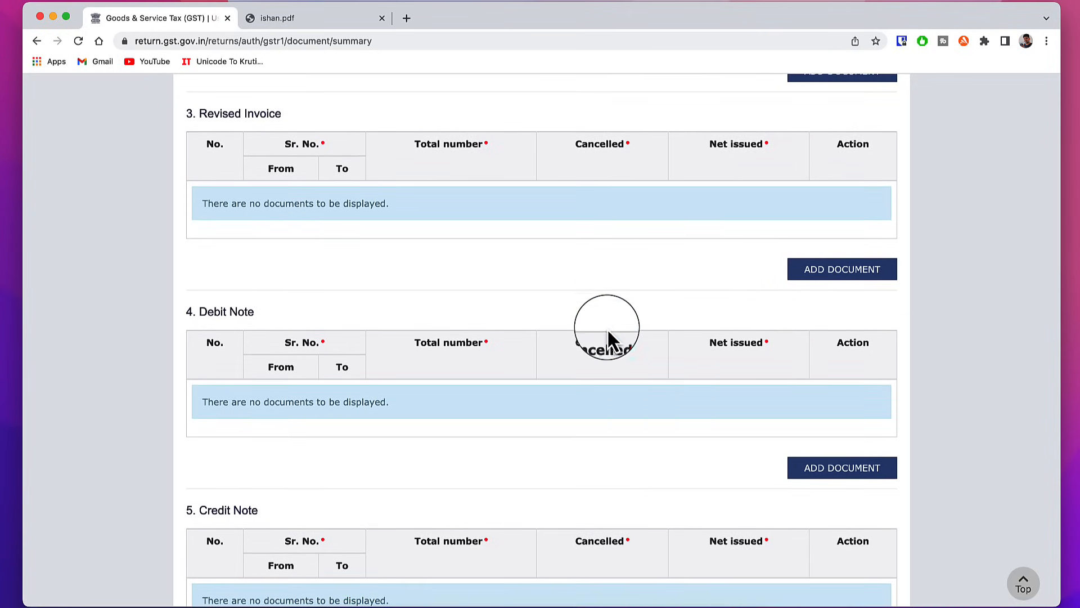
scroll(476, 405, "down", 5)
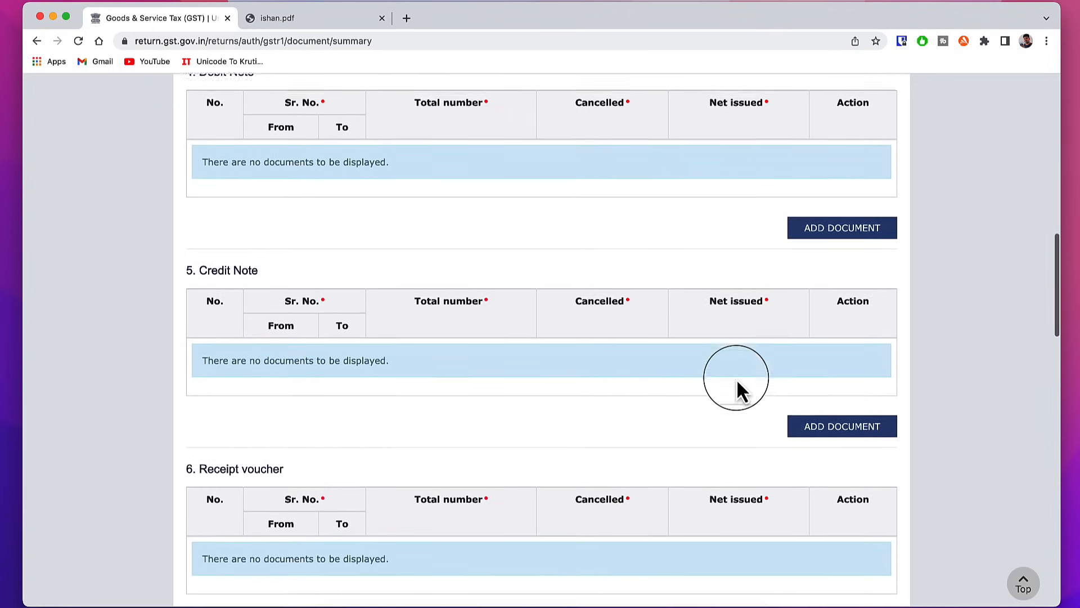
scroll(735, 386, "down", 3)
scroll(563, 372, "down", 3)
scroll(590, 388, "down", 3)
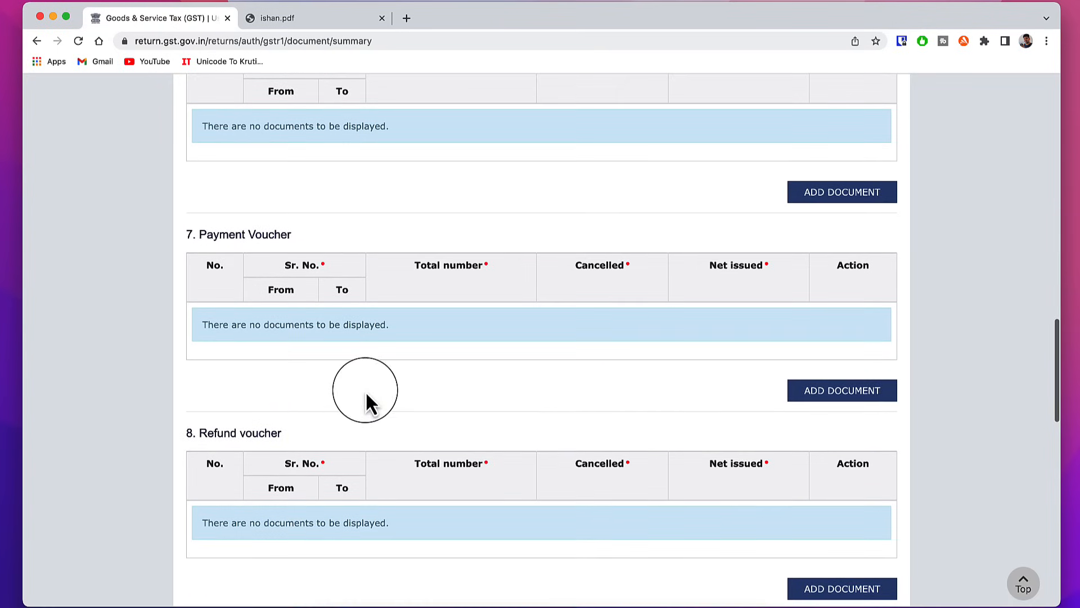
scroll(668, 453, "down", 4)
scroll(752, 444, "down", 7)
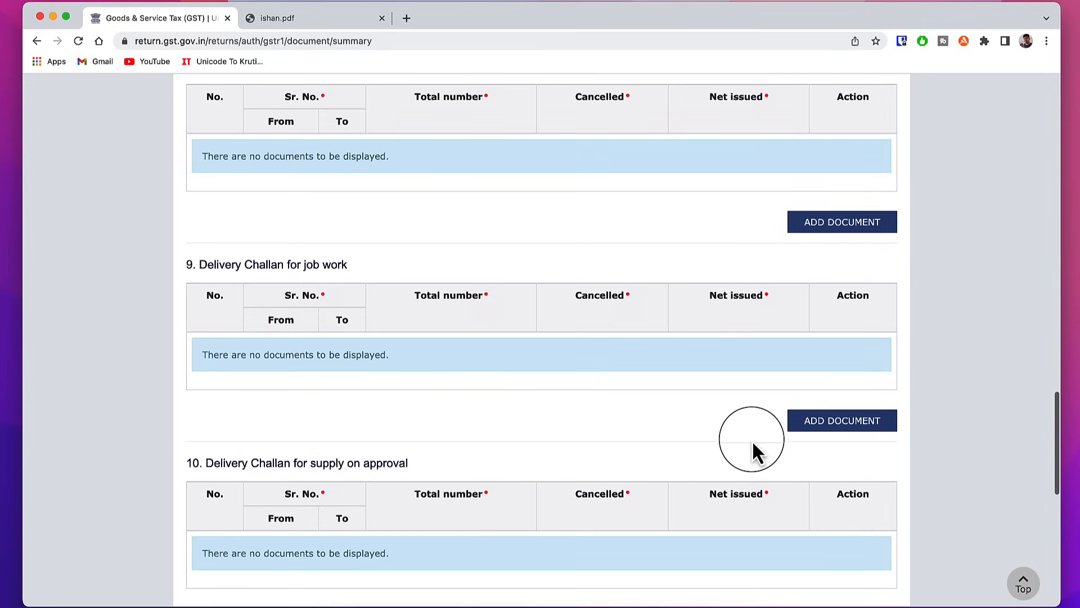
scroll(751, 440, "up", 20)
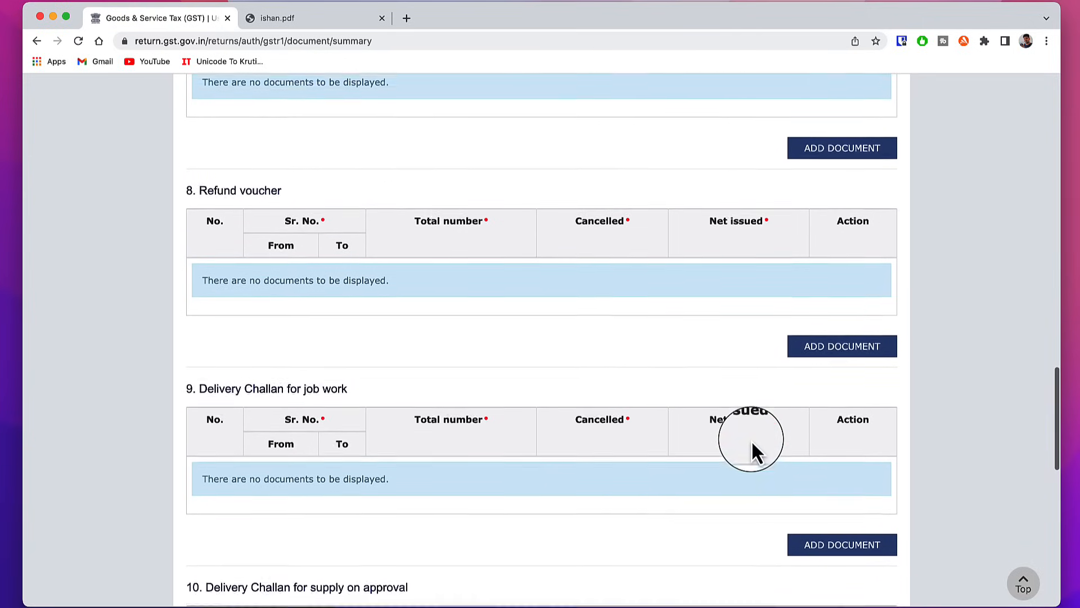
scroll(636, 403, "up", 8)
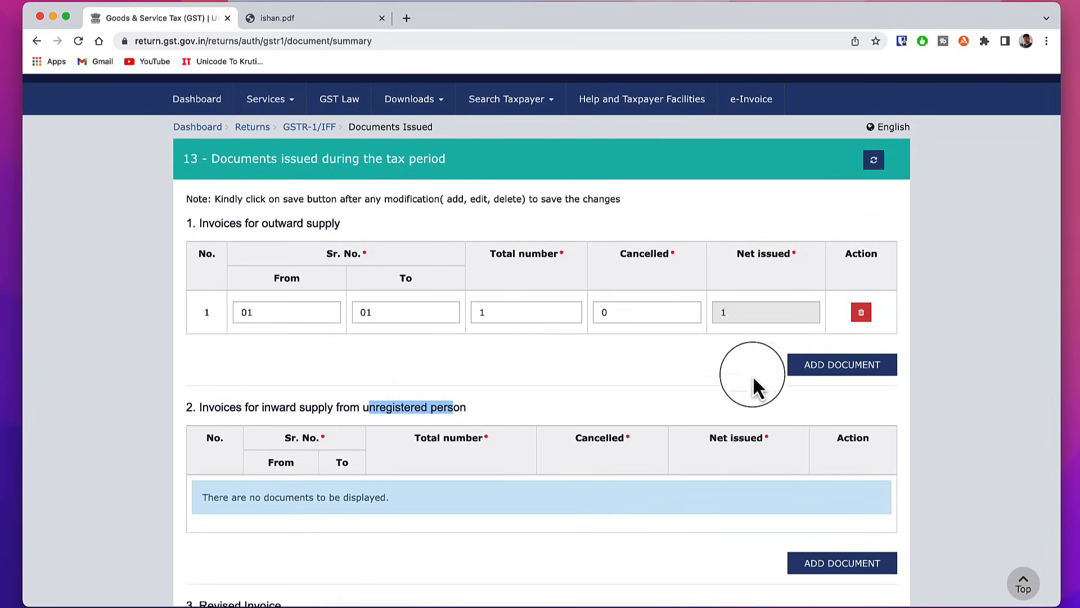
Step: Save the documents issued details and return to the GSTR-1 overview
scroll(815, 450, "down", 20)
left_click(866, 510)
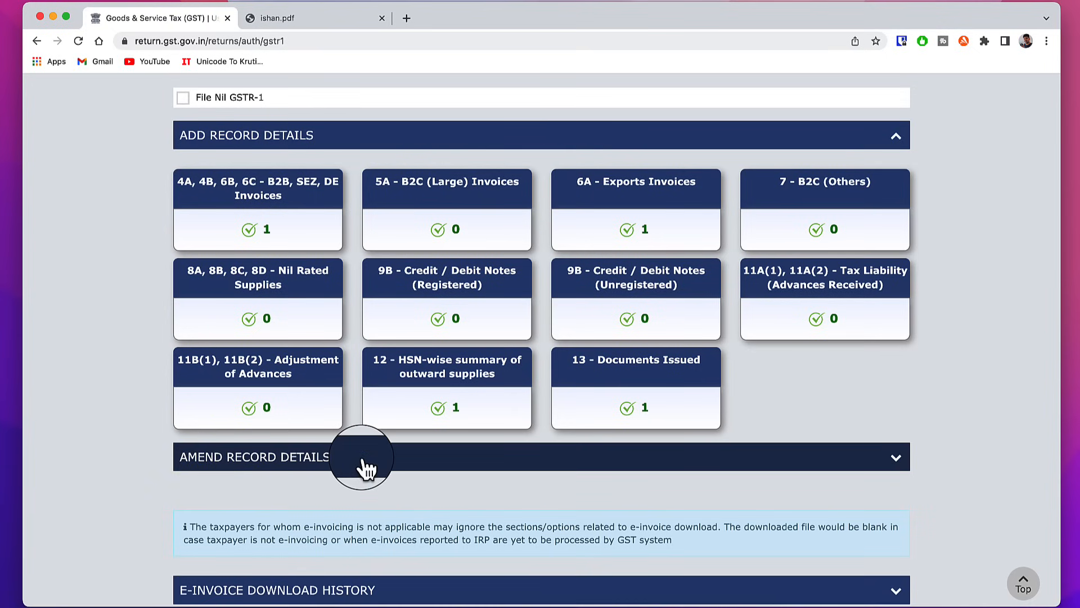
Step: Expand Amend Record Details to view the amendment categories and collapse it again
scroll(421, 463, "down", 2)
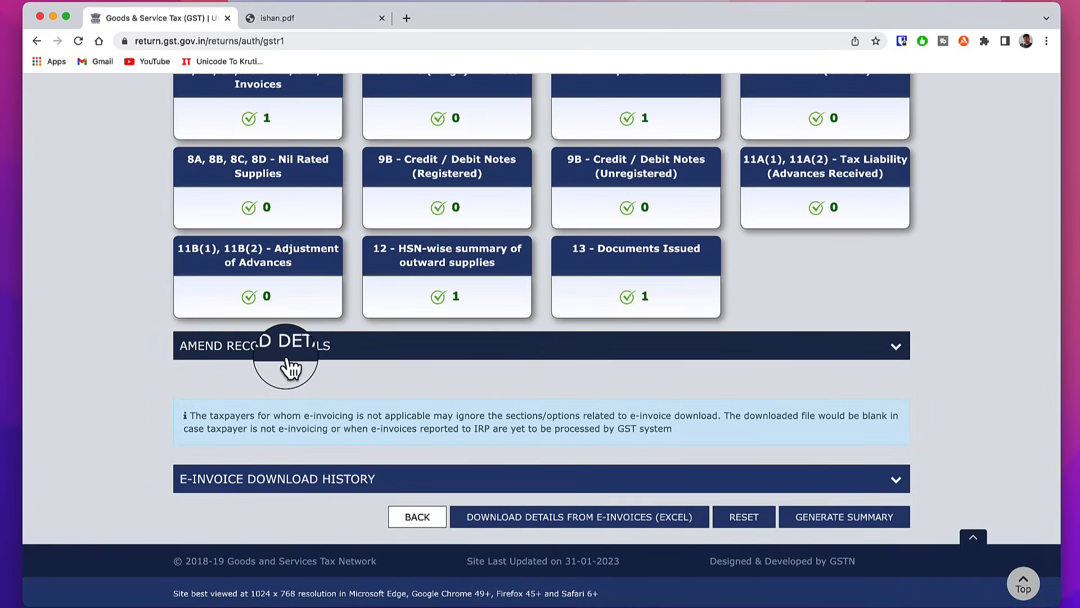
left_click(896, 344)
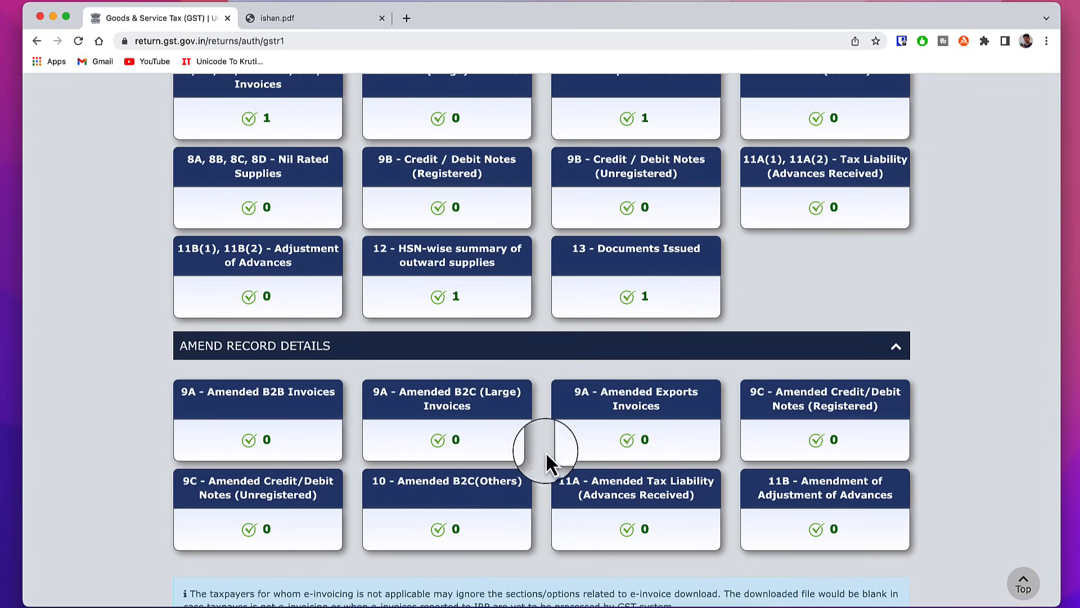
left_click(624, 343)
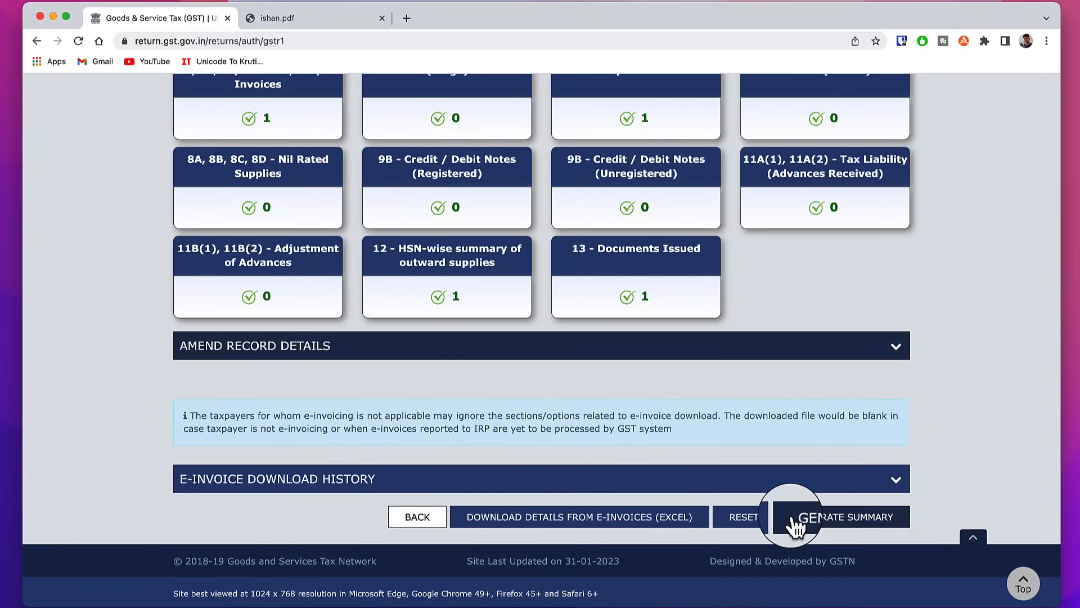
Step: Generate the GSTR-1 summary and proceed to the file/summary page
left_click(830, 518)
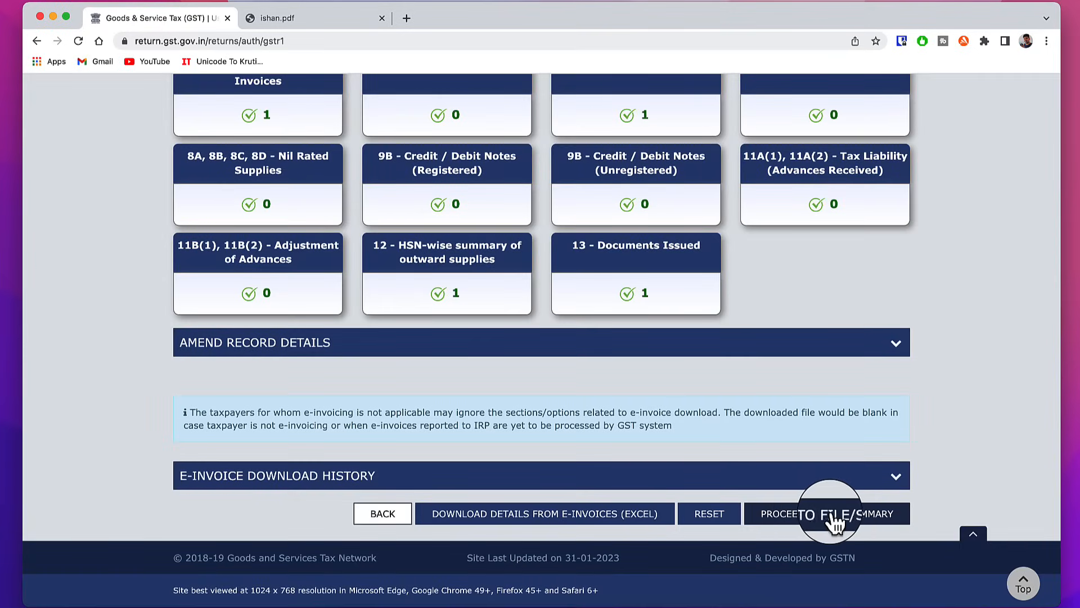
left_click(834, 522)
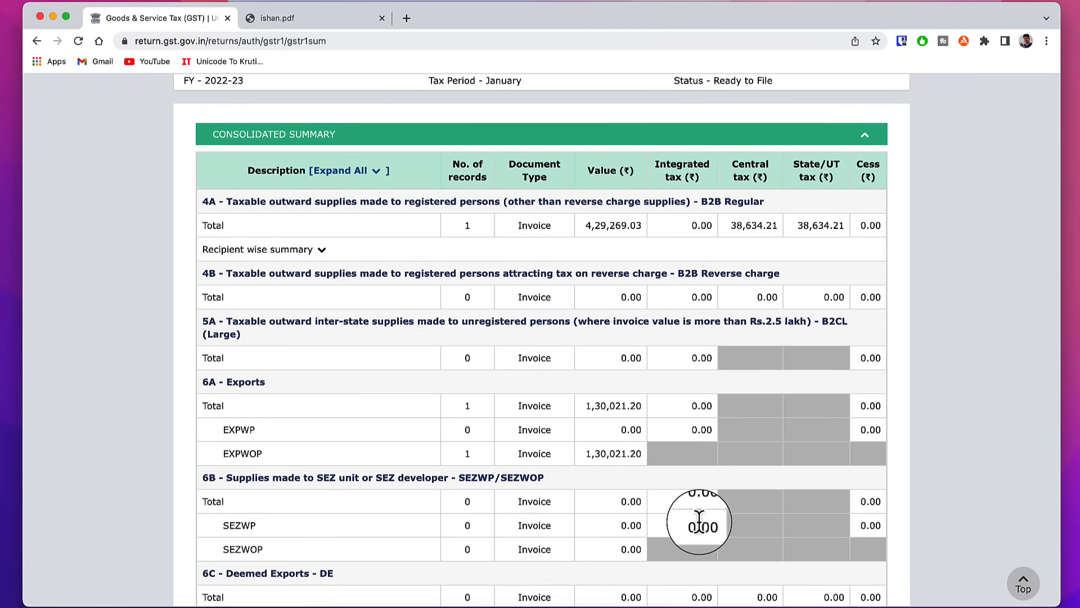
Step: Review the consolidated summary down to the total central and State/UT tax liability, and proceed to file the statement
scroll(698, 520, "down", 8)
scroll(700, 522, "down", 10)
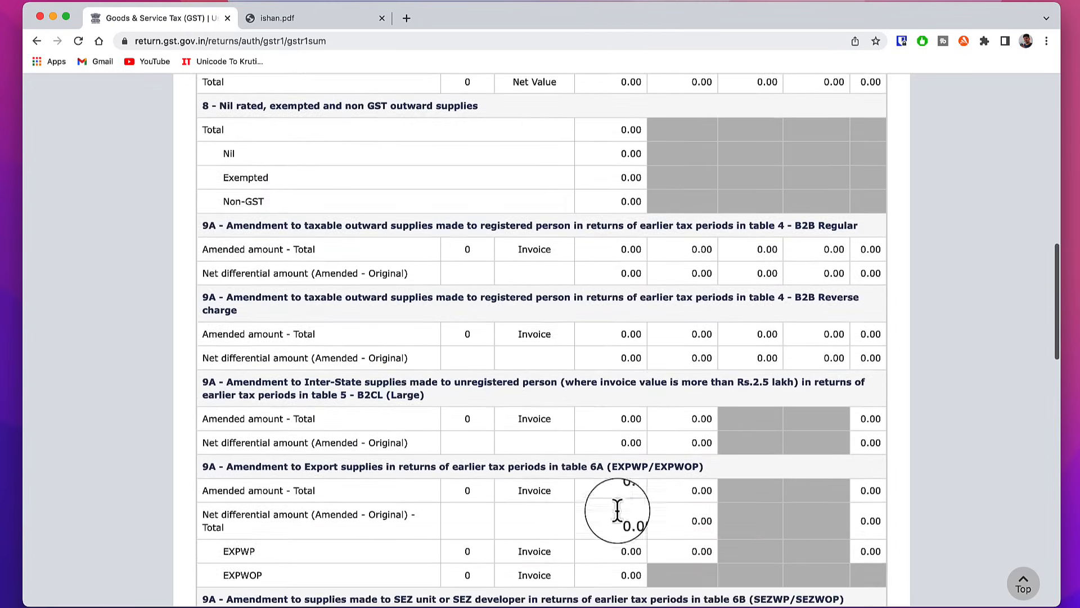
left_click_drag(726, 468, 841, 467)
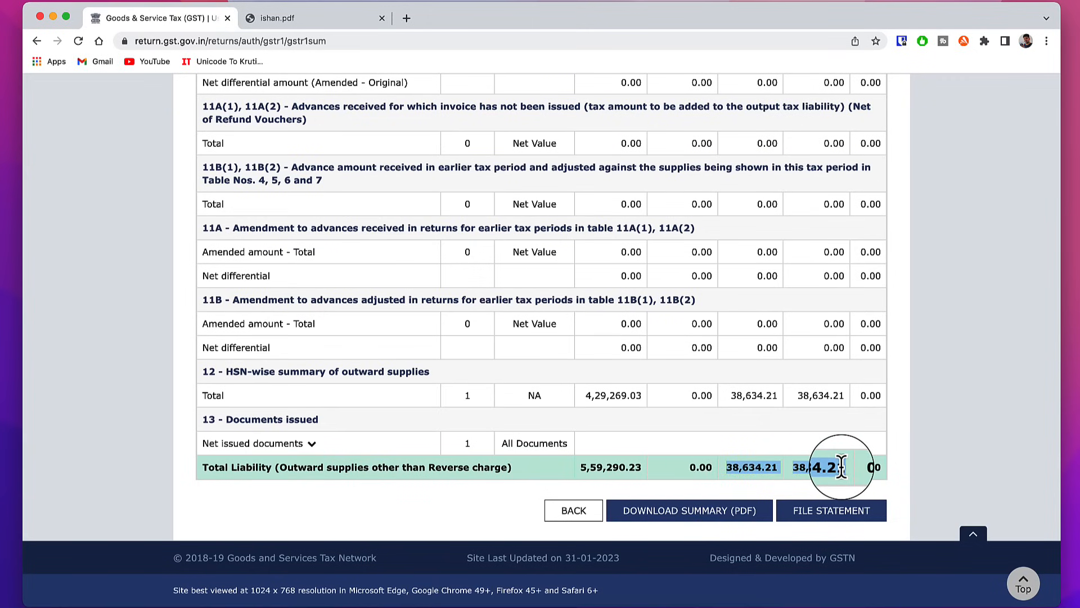
left_click(844, 521)
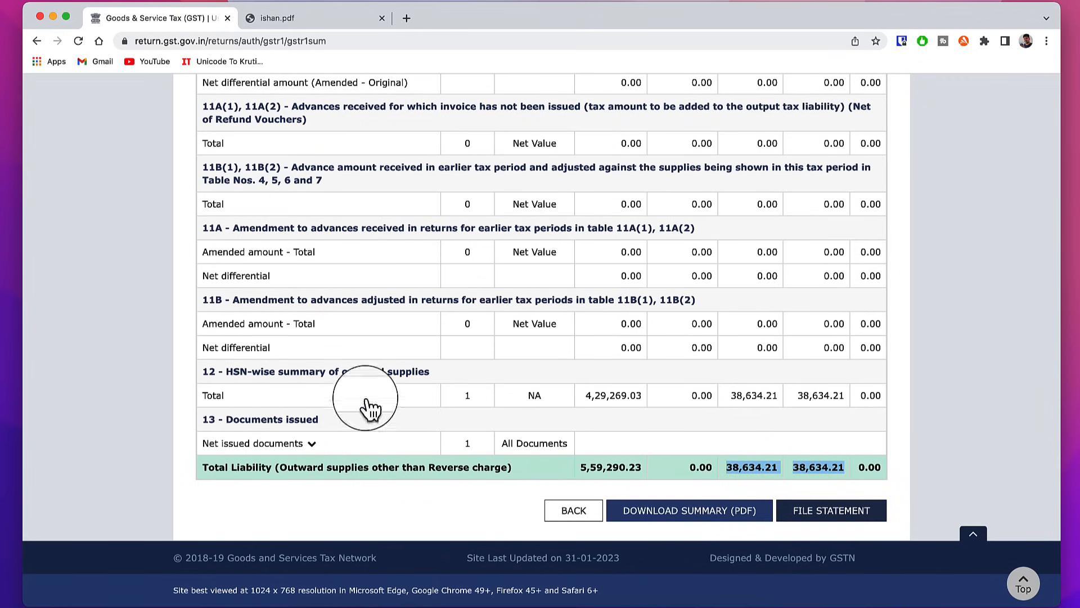
Step: Accept the GSTR-1 filing declaration and verify the one-time password to file the return with EVC
left_click(206, 358)
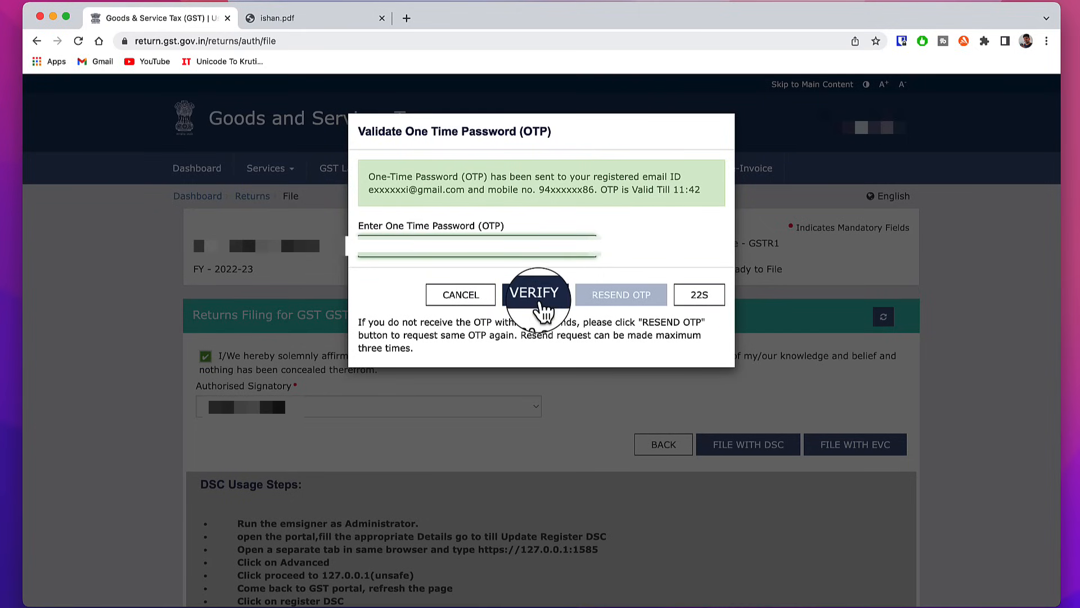
left_click(537, 298)
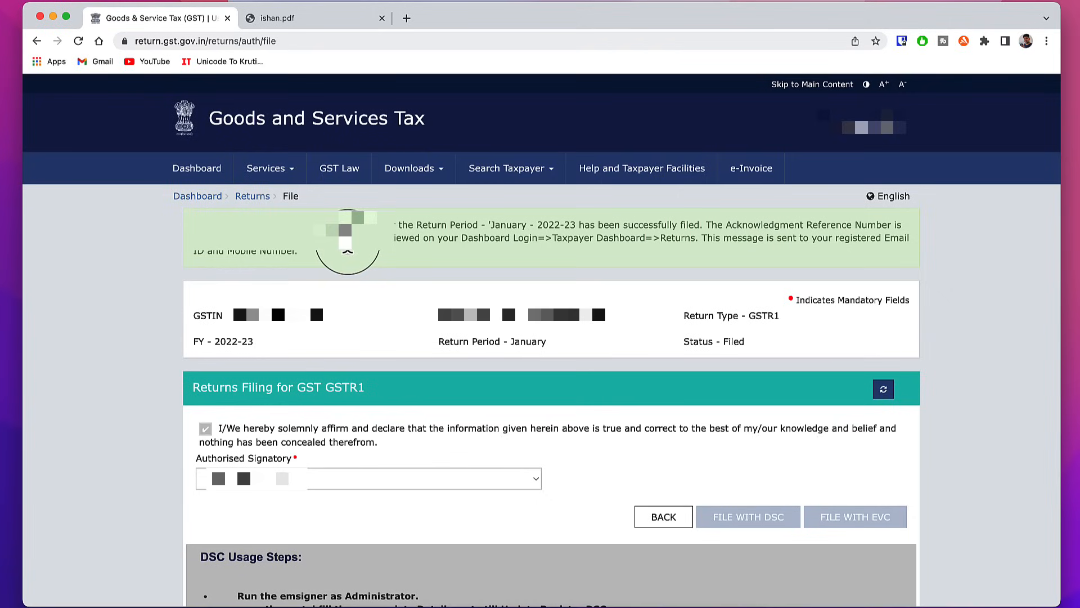
Step: Check the filing confirmation for January 2022-23 and the GSTR-1 status on the returns dashboard
left_click_drag(347, 250, 198, 256)
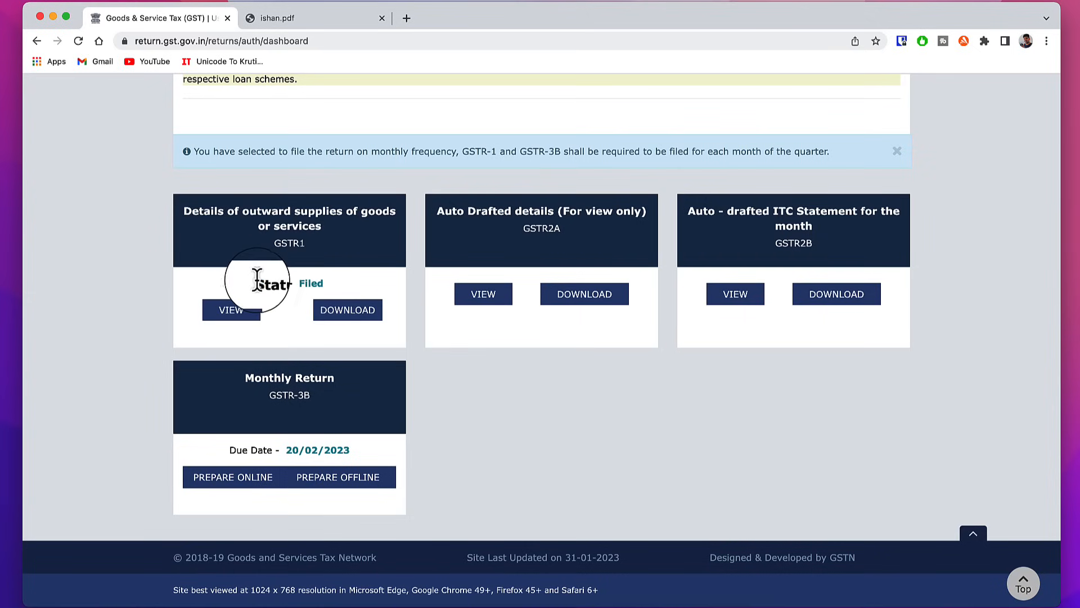
left_click_drag(254, 279, 321, 276)
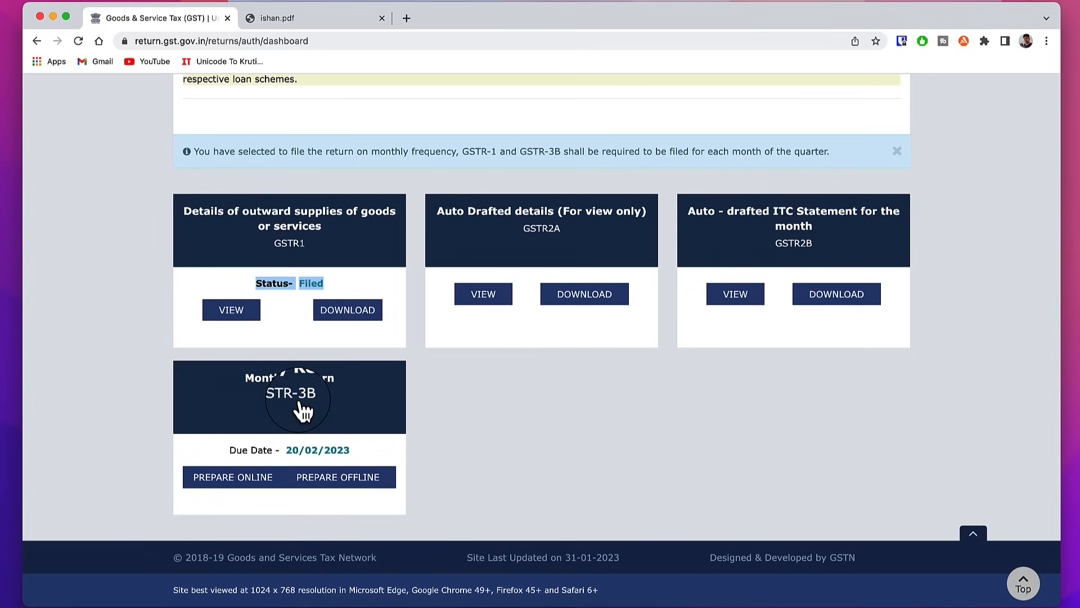
left_click(546, 431)
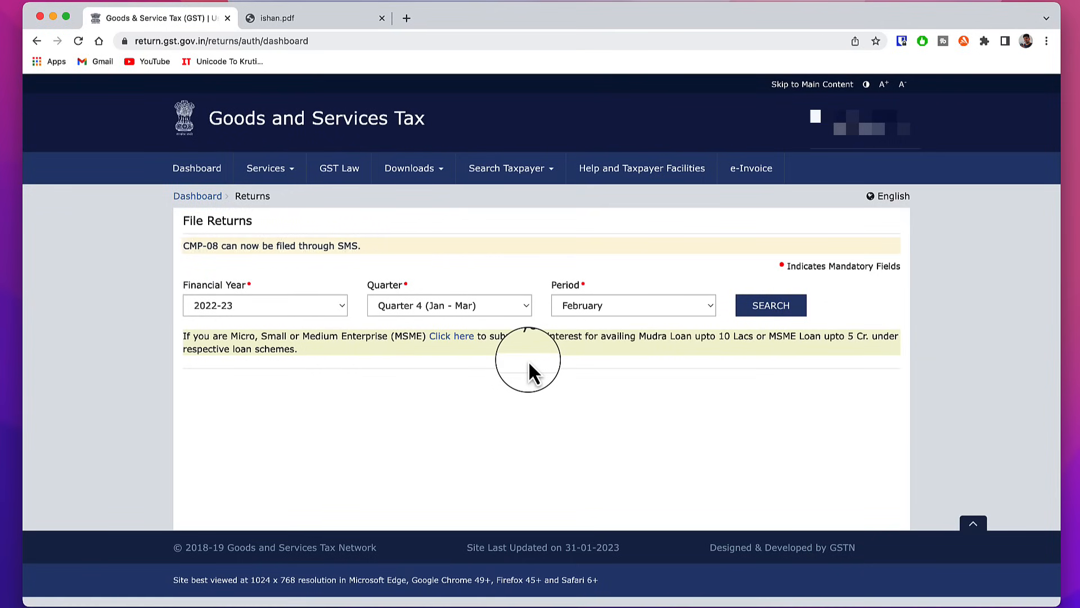
Step: Open the Furnish Letter of Undertaking (LUT) form and select 2023-24 as the financial year applied for
left_click(284, 183)
mouse_move(471, 206)
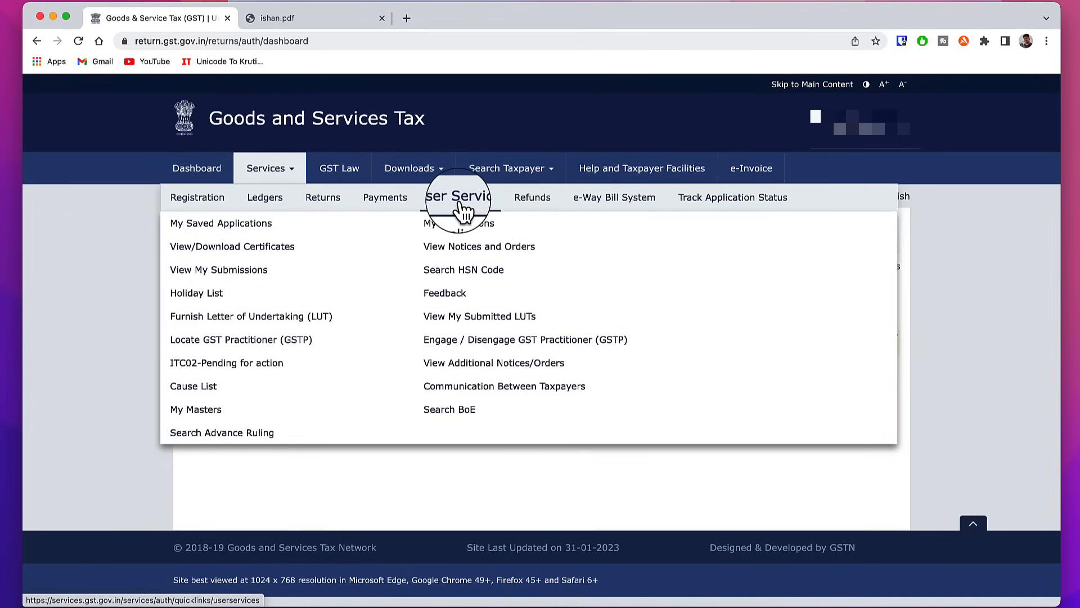
left_click(310, 327)
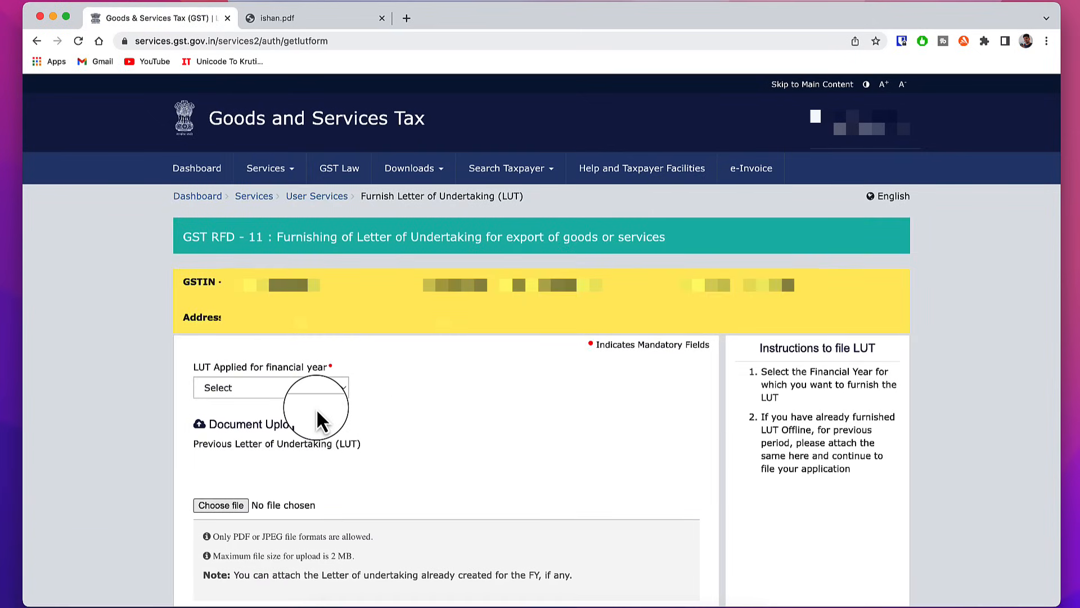
left_click(273, 393)
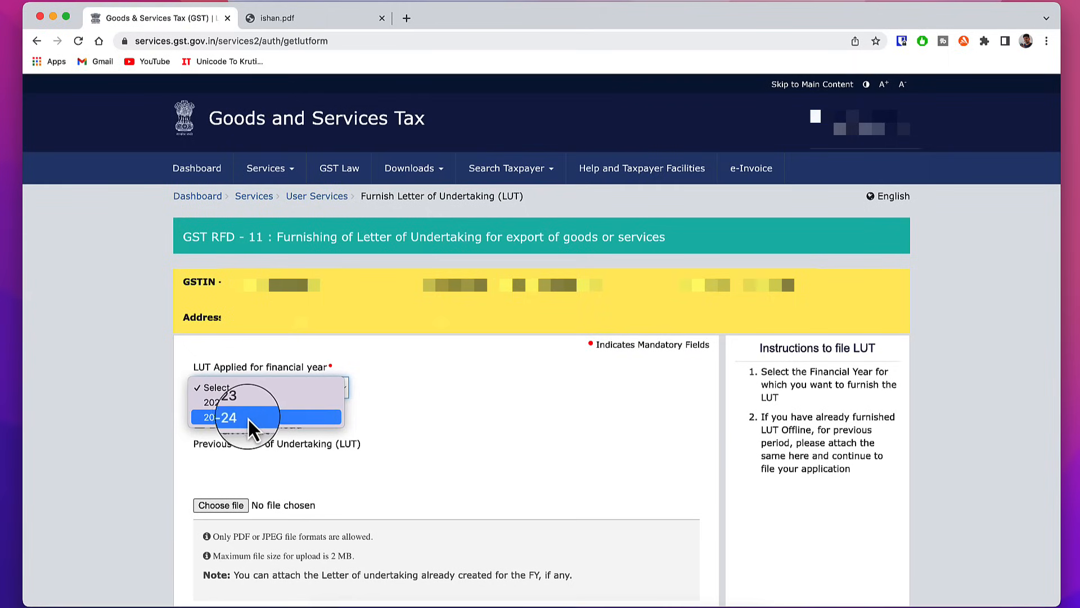
left_click(262, 418)
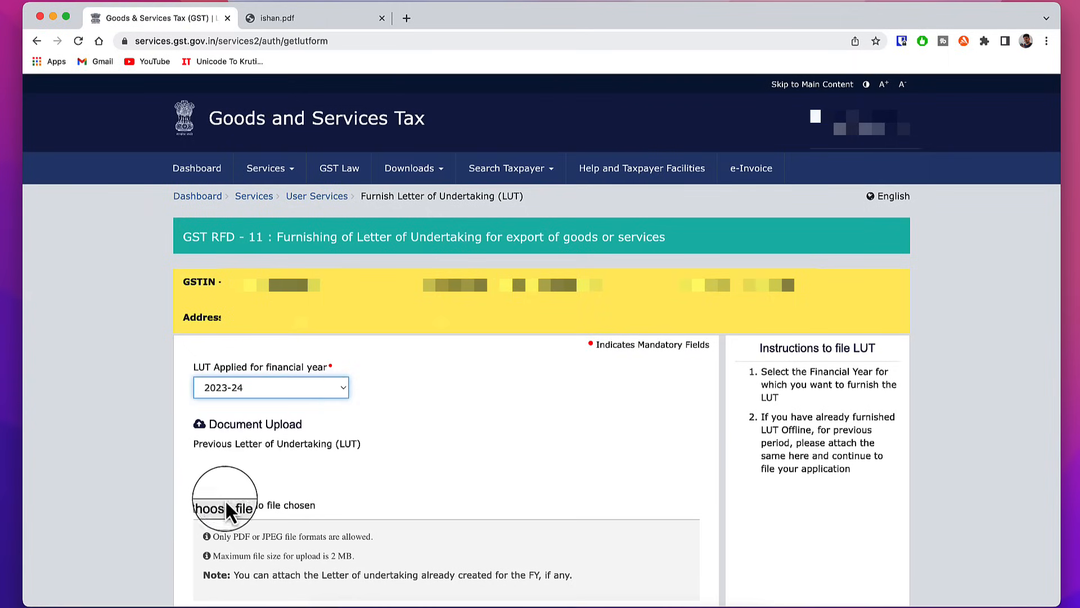
Step: Accept undertakings (a), (b) and (c) of the LUT form on exports without payment of integrated tax
scroll(243, 399, "down", 15)
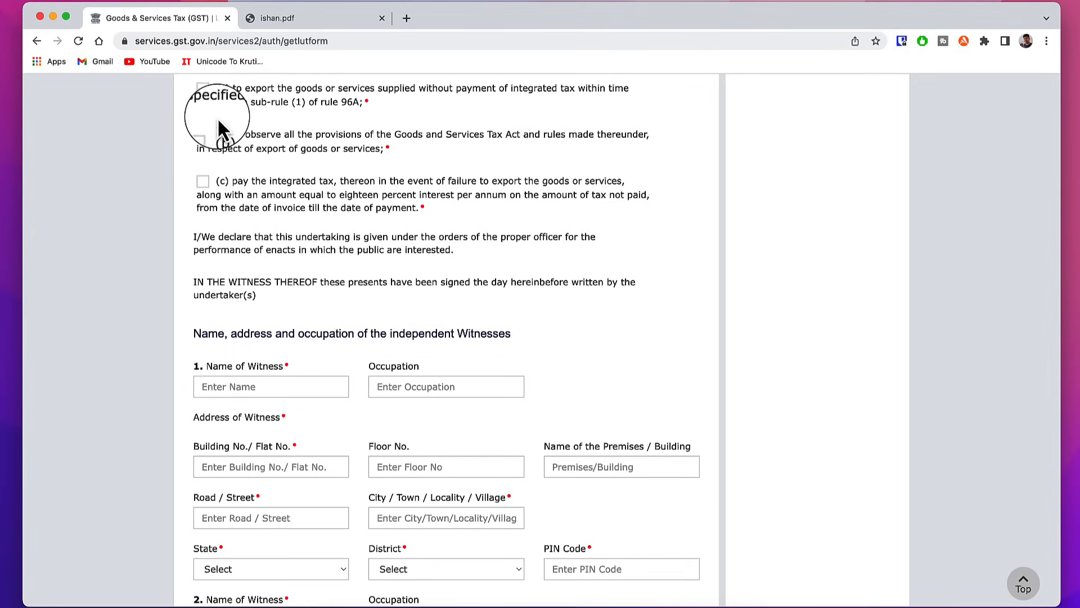
left_click(203, 89)
left_click(204, 135)
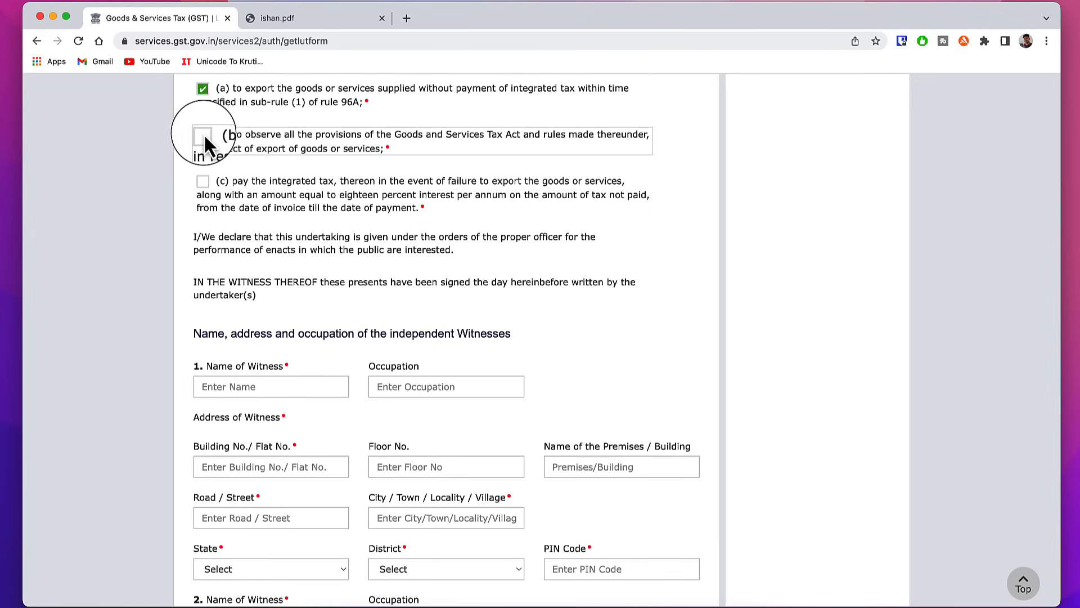
left_click(204, 182)
scroll(409, 239, "down", 5)
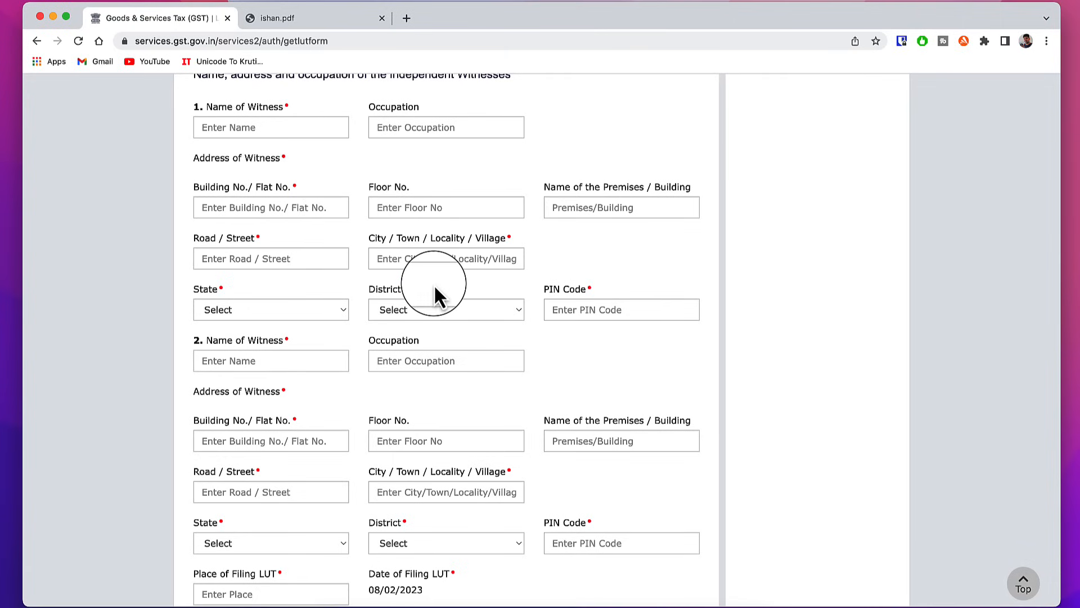
Step: Examine the LUT form's fields for the two independent witnesses, place of filing and authorized signatory
left_click(277, 129)
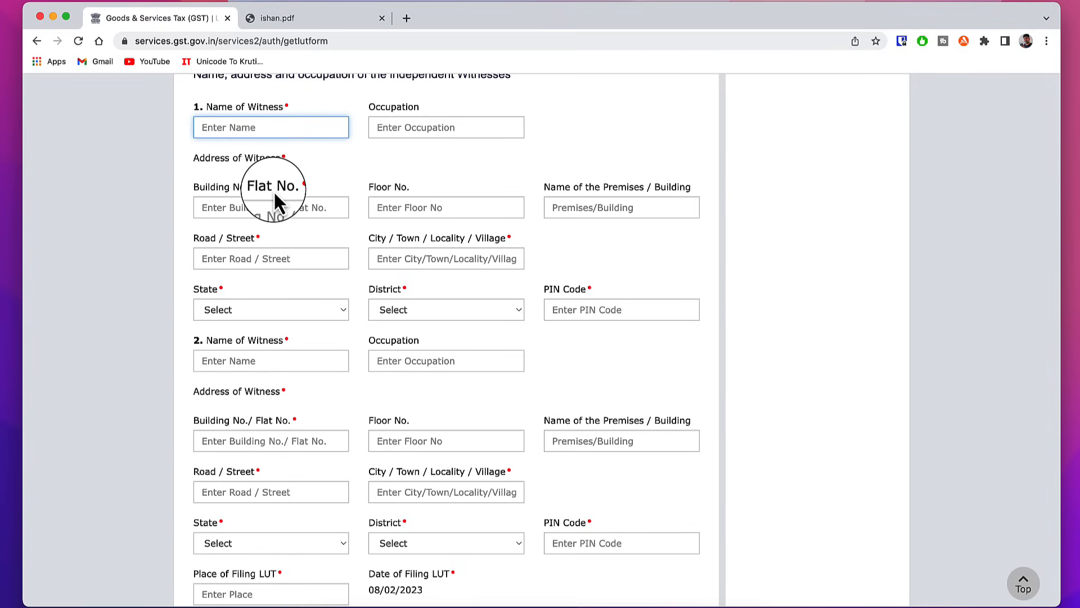
scroll(219, 264, "down", 3)
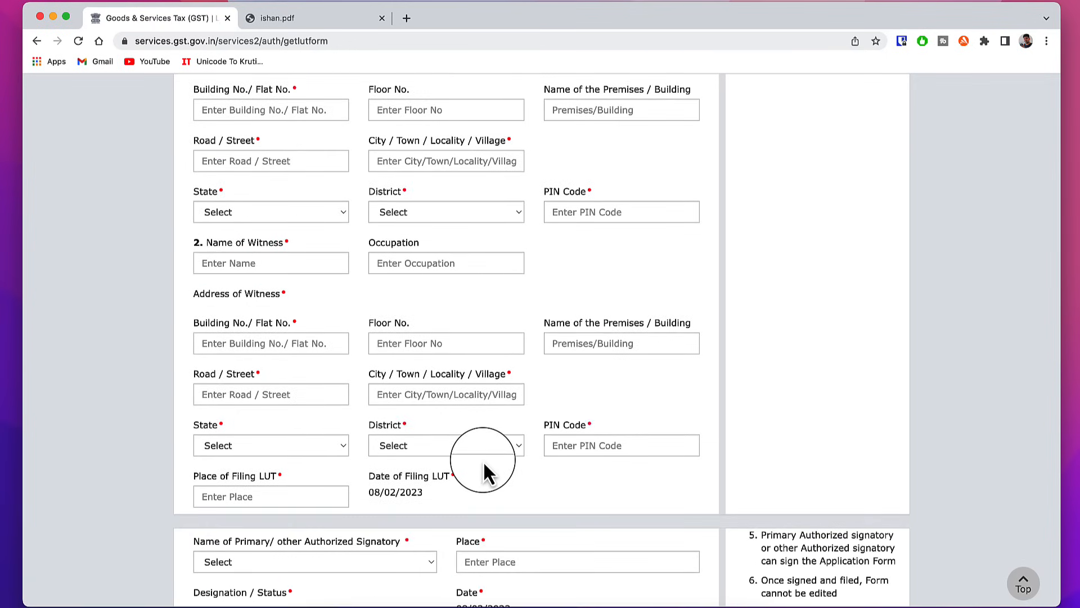
scroll(394, 431, "down", 5)
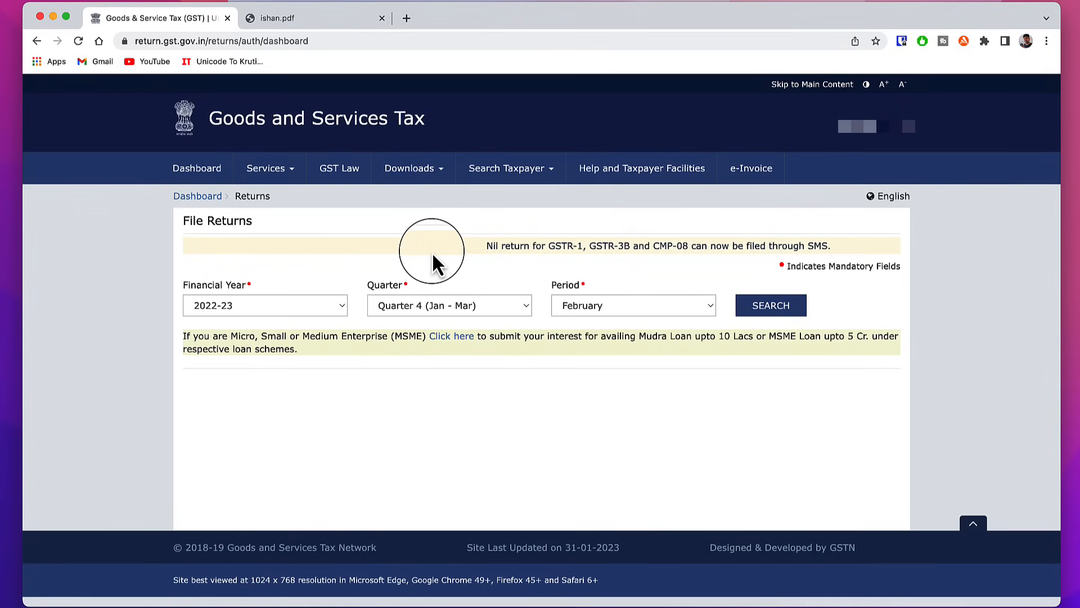
Step: Search the submitted applications of type Letter Of Undertaking from 08/01/2023 to 07/02/2023
left_click(279, 181)
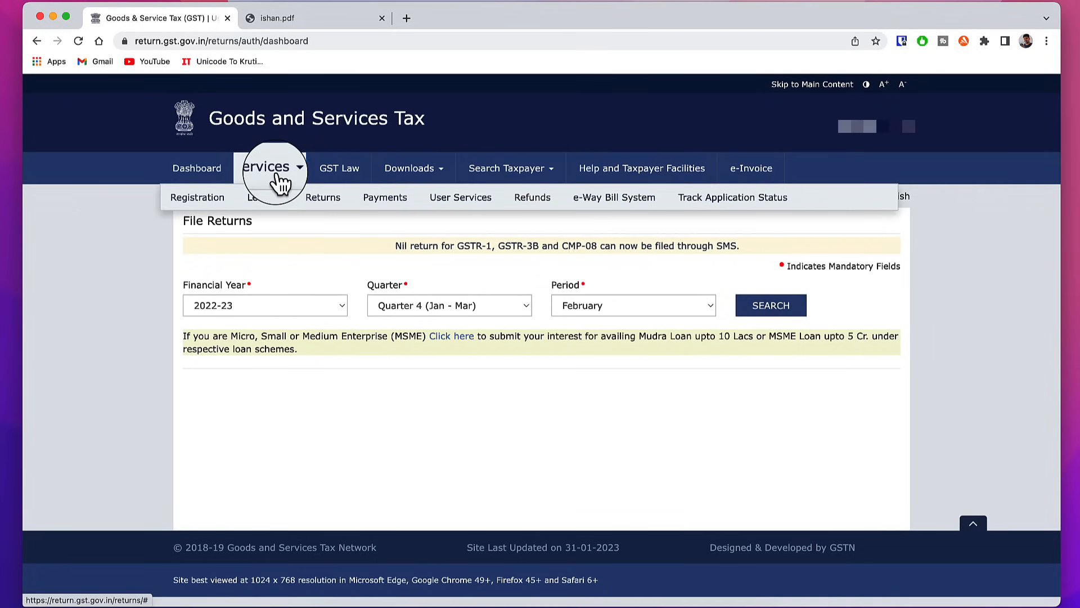
mouse_move(472, 207)
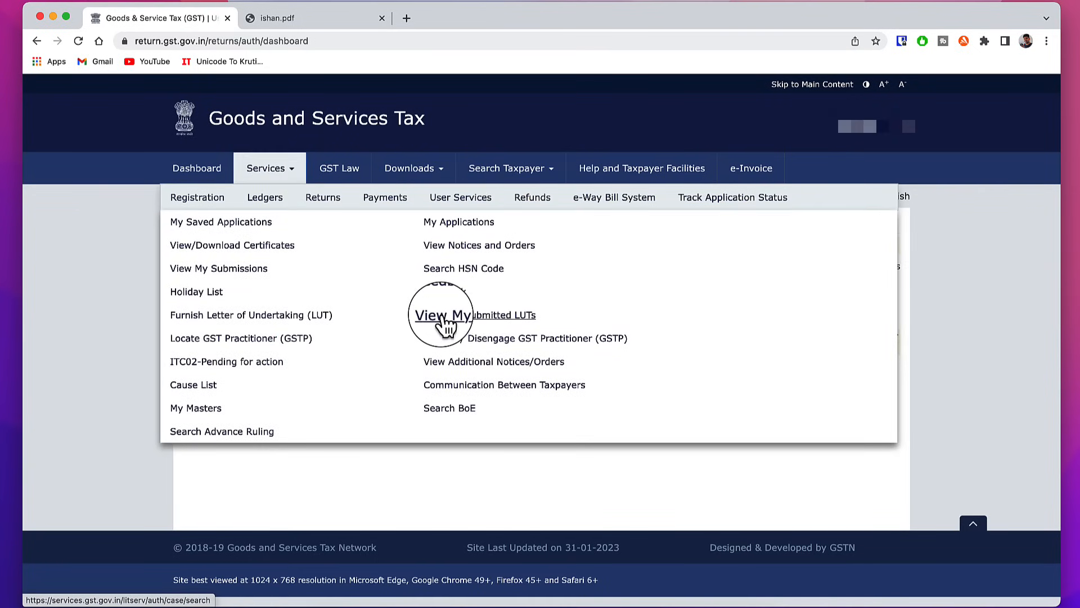
left_click(490, 316)
left_click(331, 315)
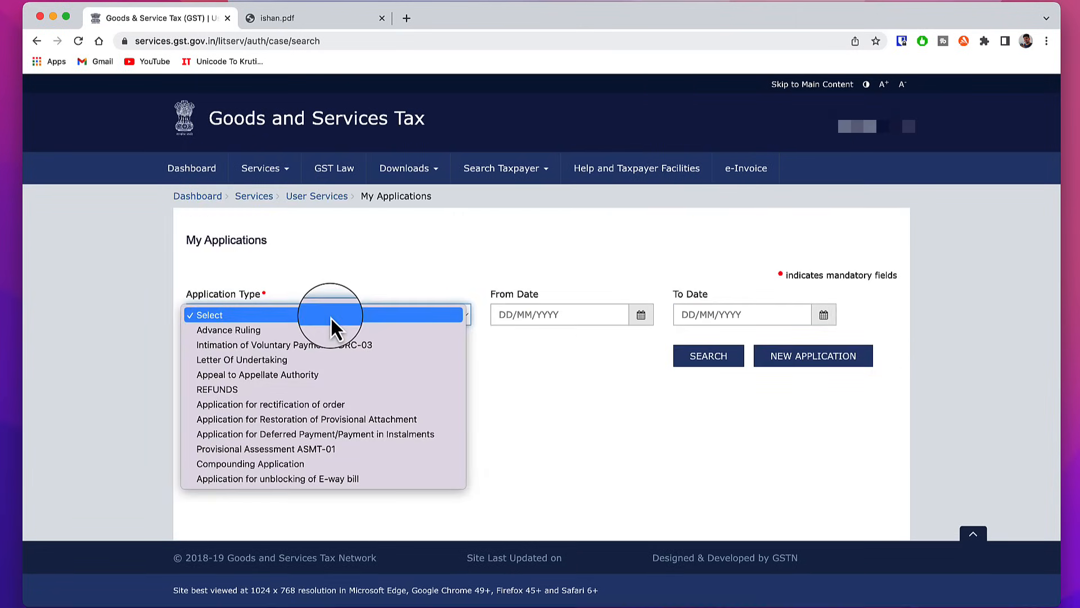
left_click(254, 360)
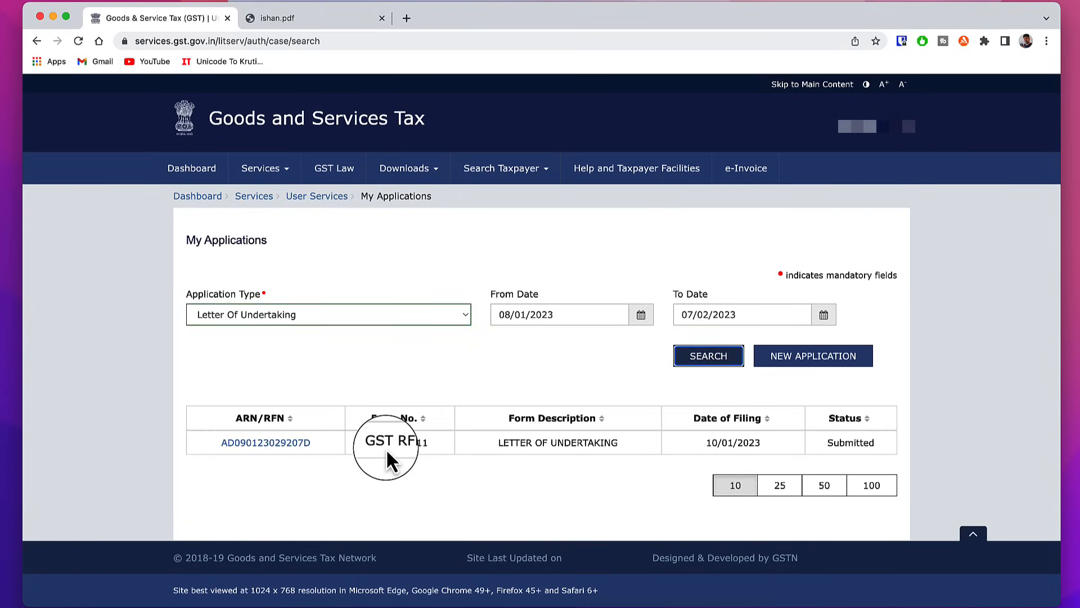
Step: Open the submitted GST RFD-11 application, download it as a PDF, and close the PDF after viewing it
left_click(264, 445)
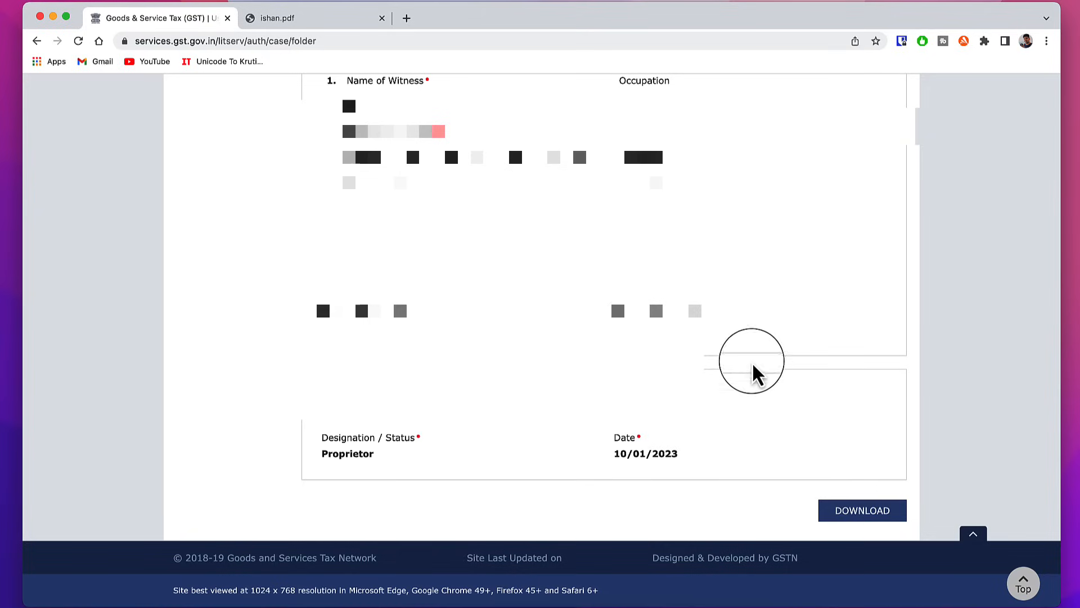
left_click(860, 521)
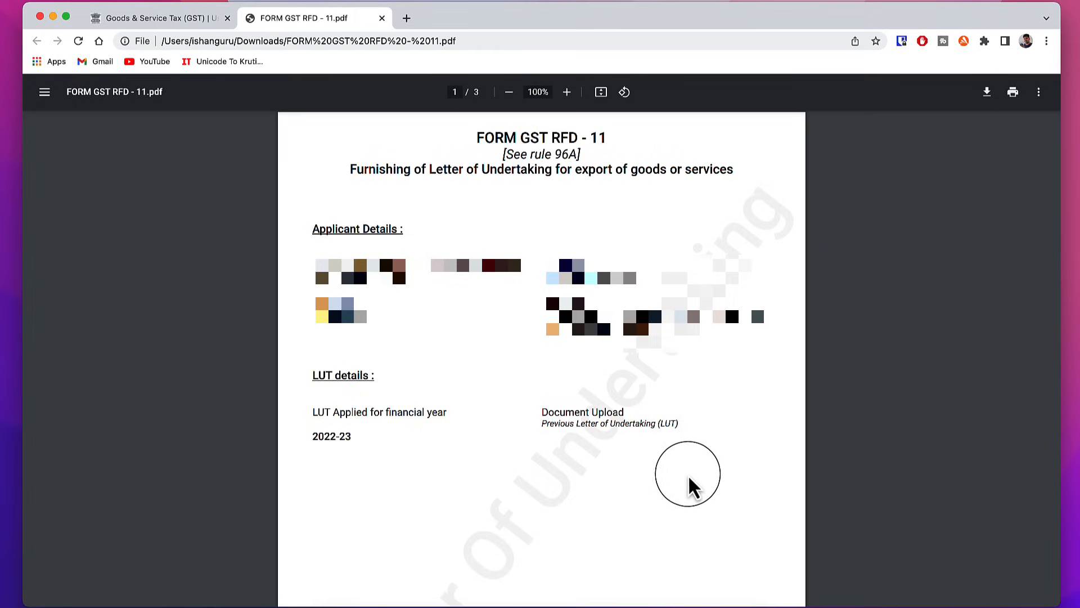
key("super+w")
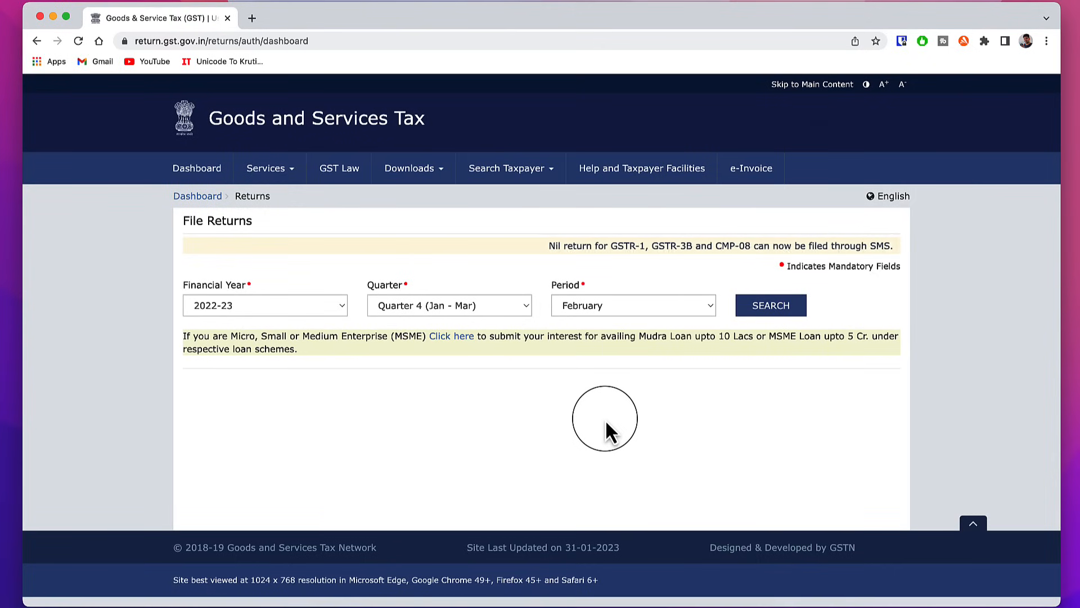